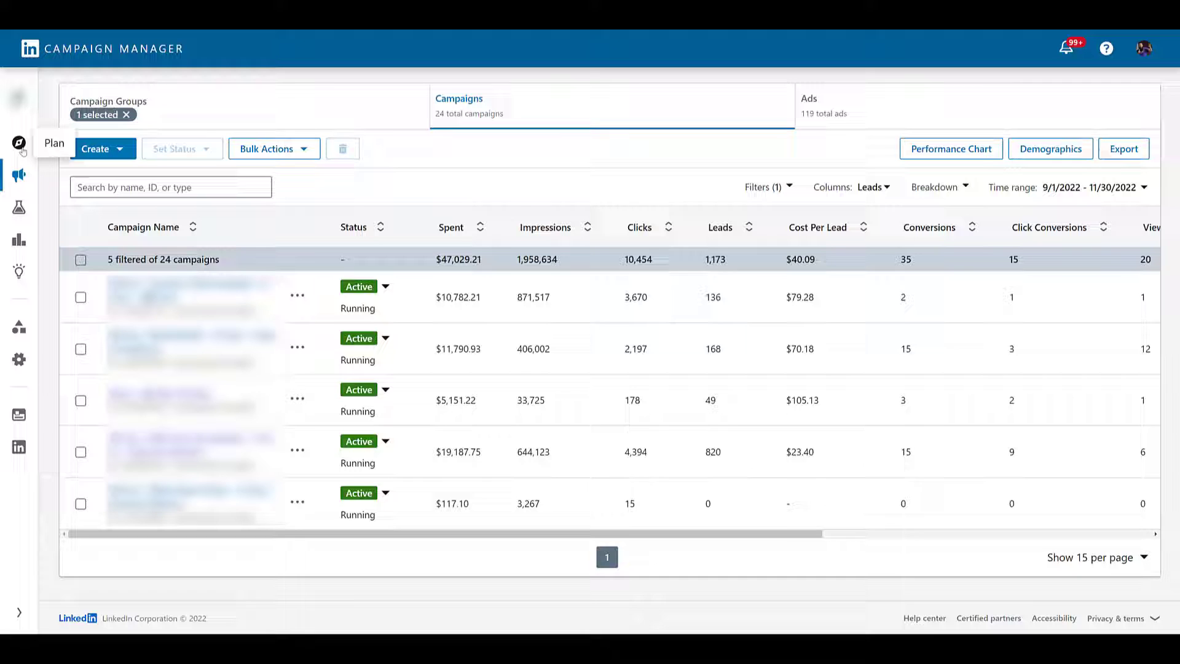
Open the Audiences page from the Plan section of the sidebar to list matched audiences.
left_click(20, 145)
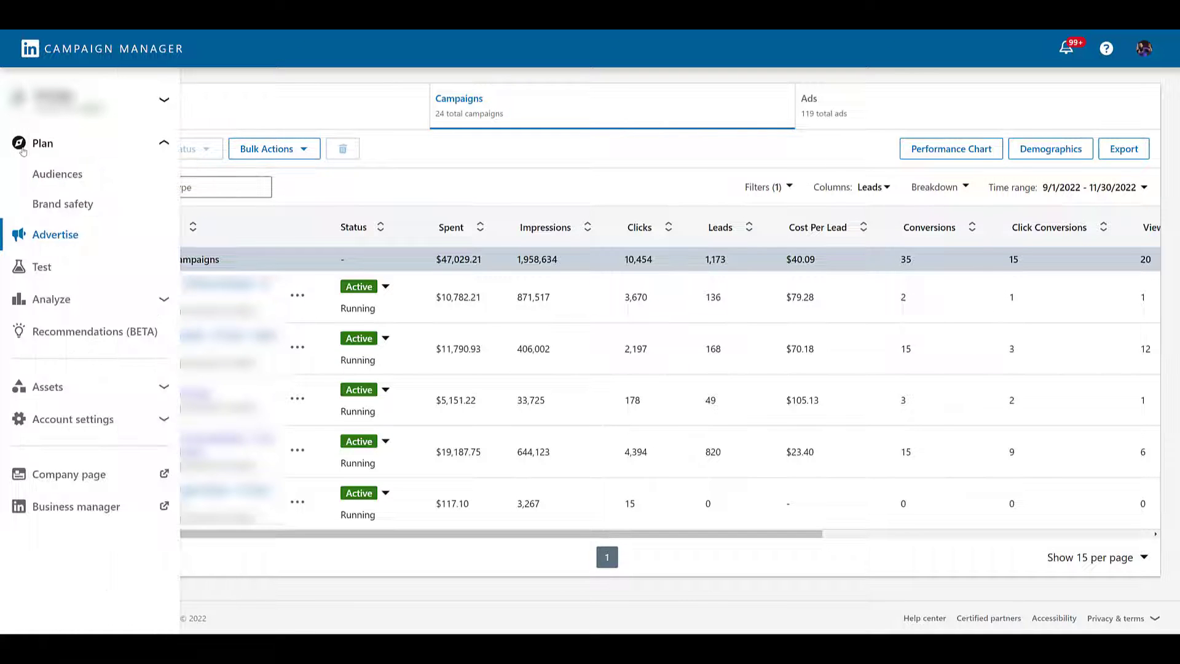
left_click(58, 175)
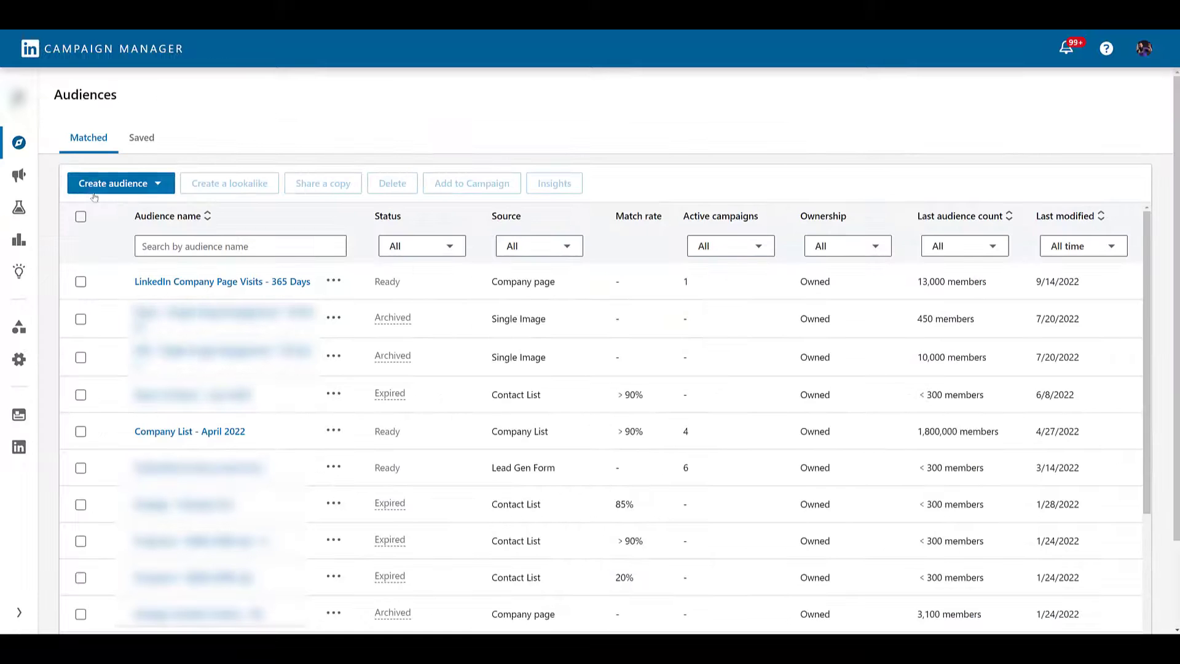
Review the Job Titles audience's insights from the Saved tab, then return to Saved audiences.
left_click(153, 147)
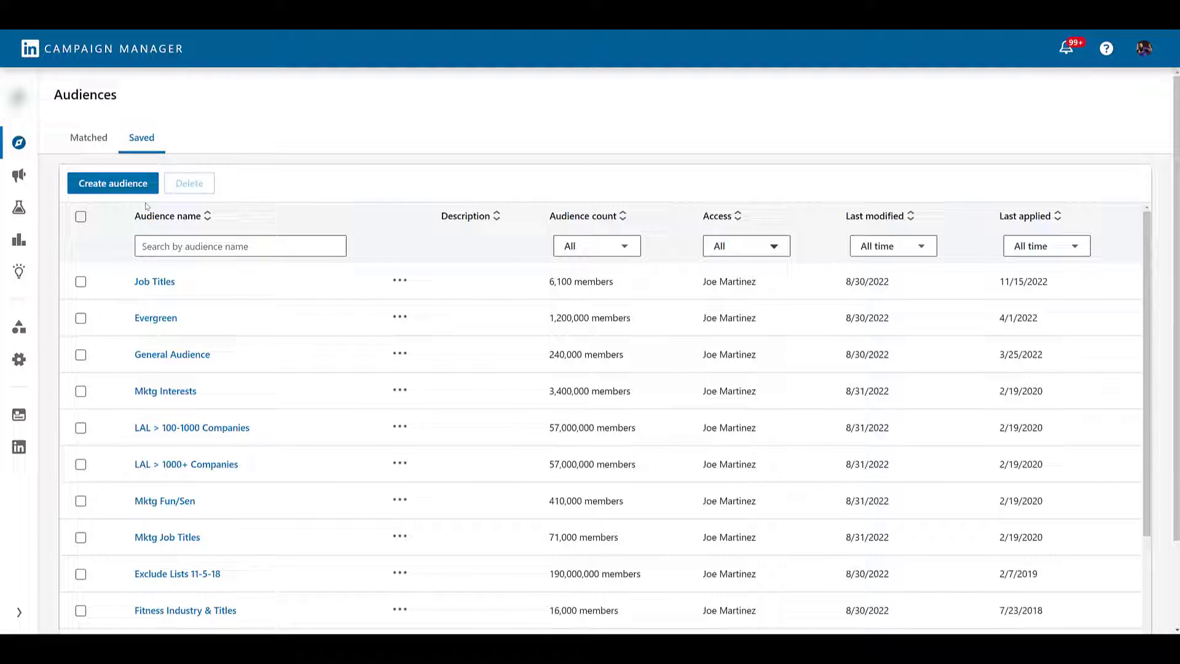
left_click(158, 284)
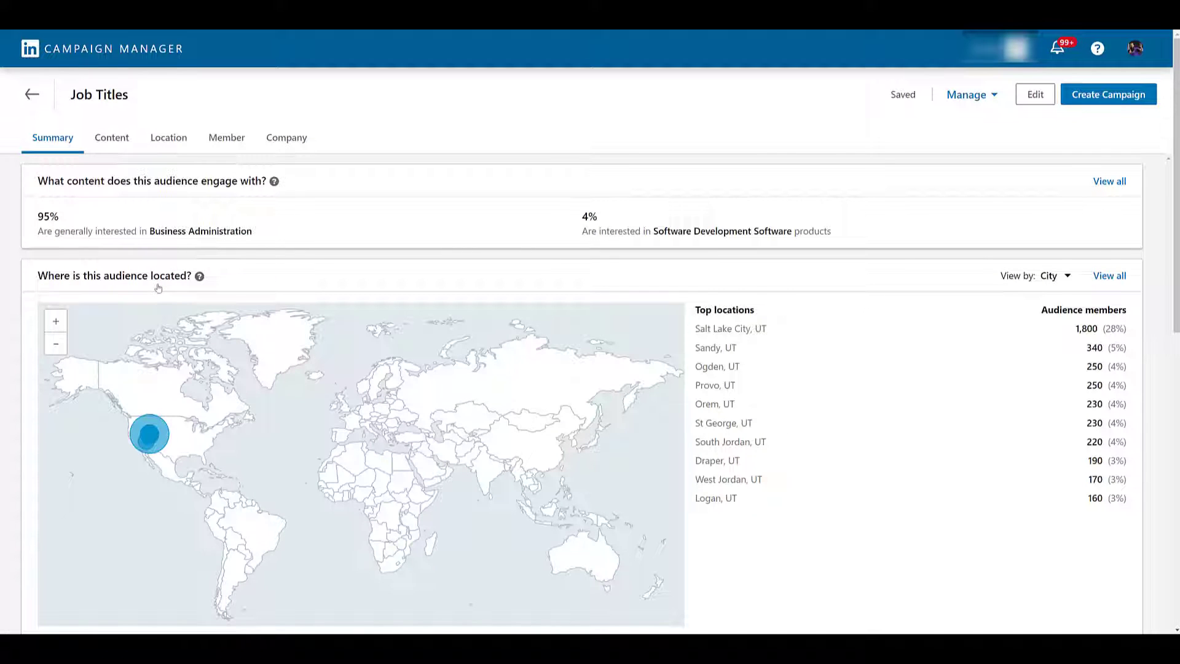
left_click(32, 94)
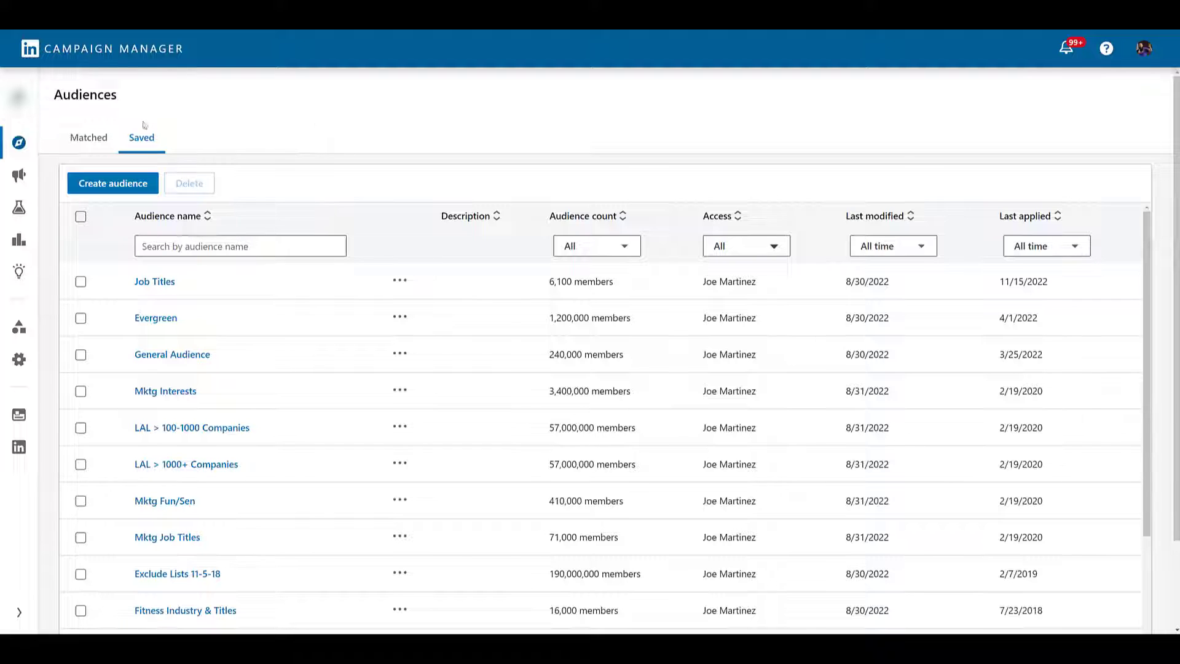
On Matched audiences, select LinkedIn Company Page Visits - 365 Days and the next two audiences.
left_click(96, 146)
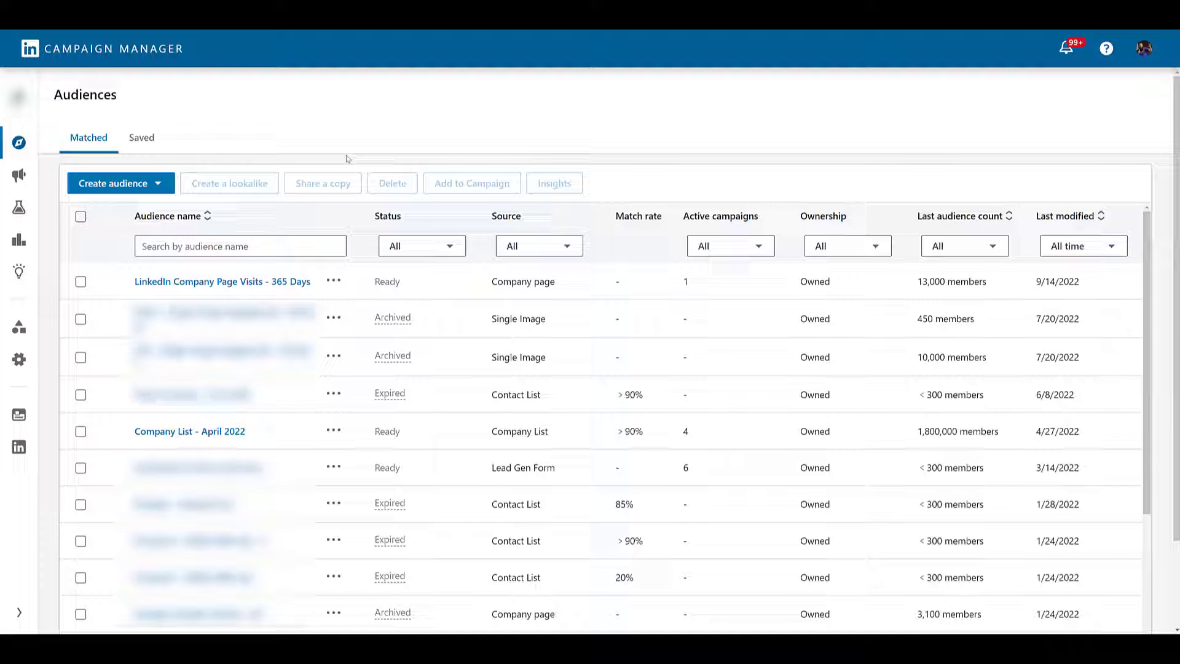
left_click(332, 284)
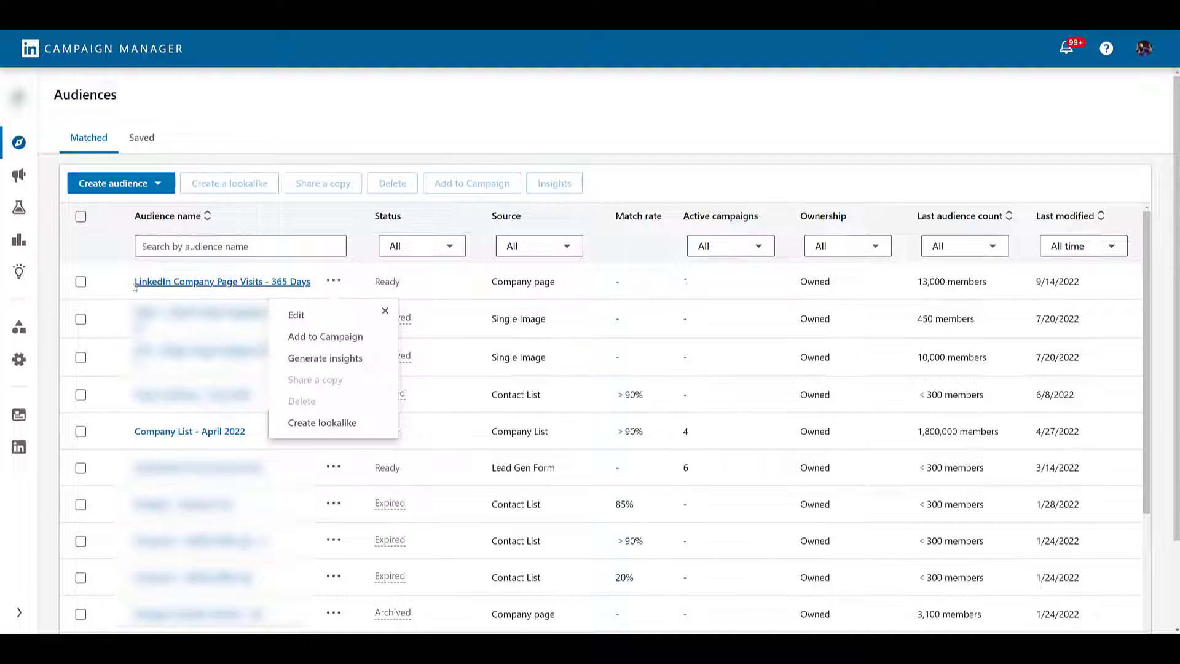
left_click(80, 282)
left_click(80, 318)
left_click(81, 357)
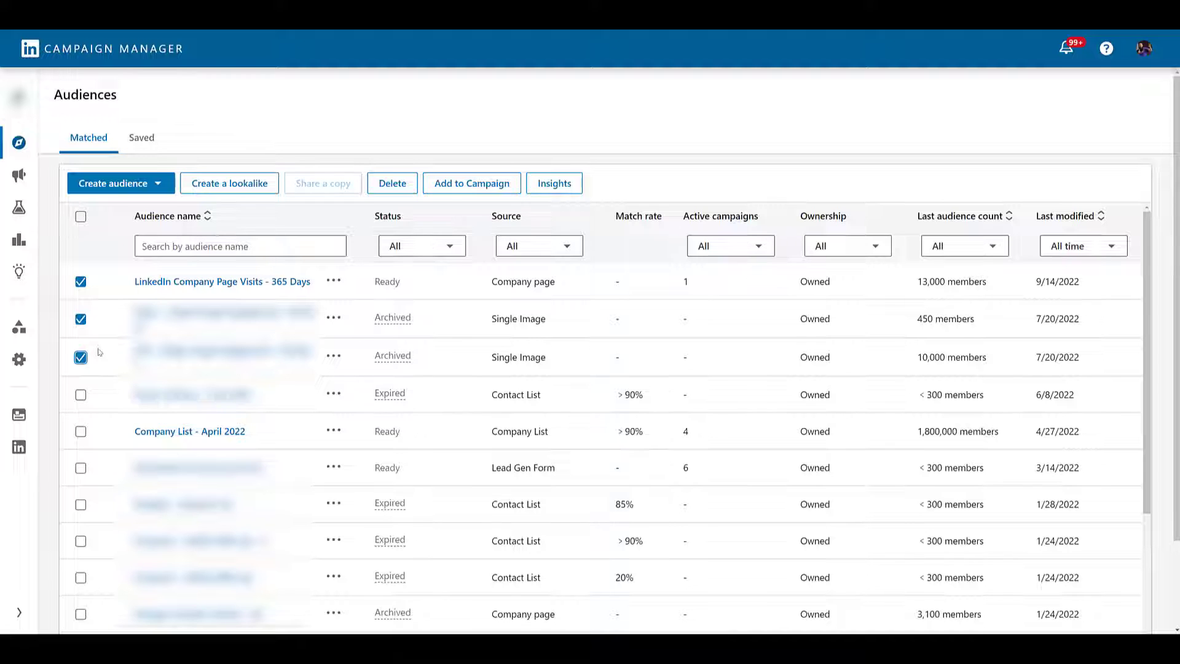
Generate Insights for the three selected audiences and scroll through the Summary page.
left_click(570, 185)
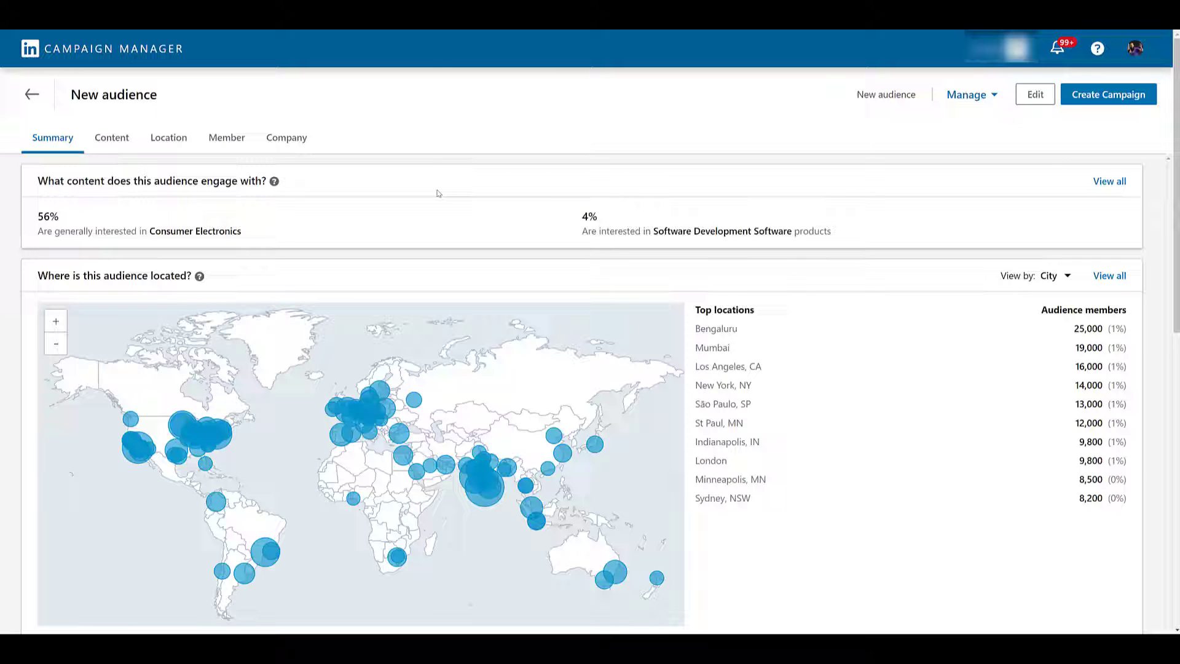
scroll(434, 195, "down", 3)
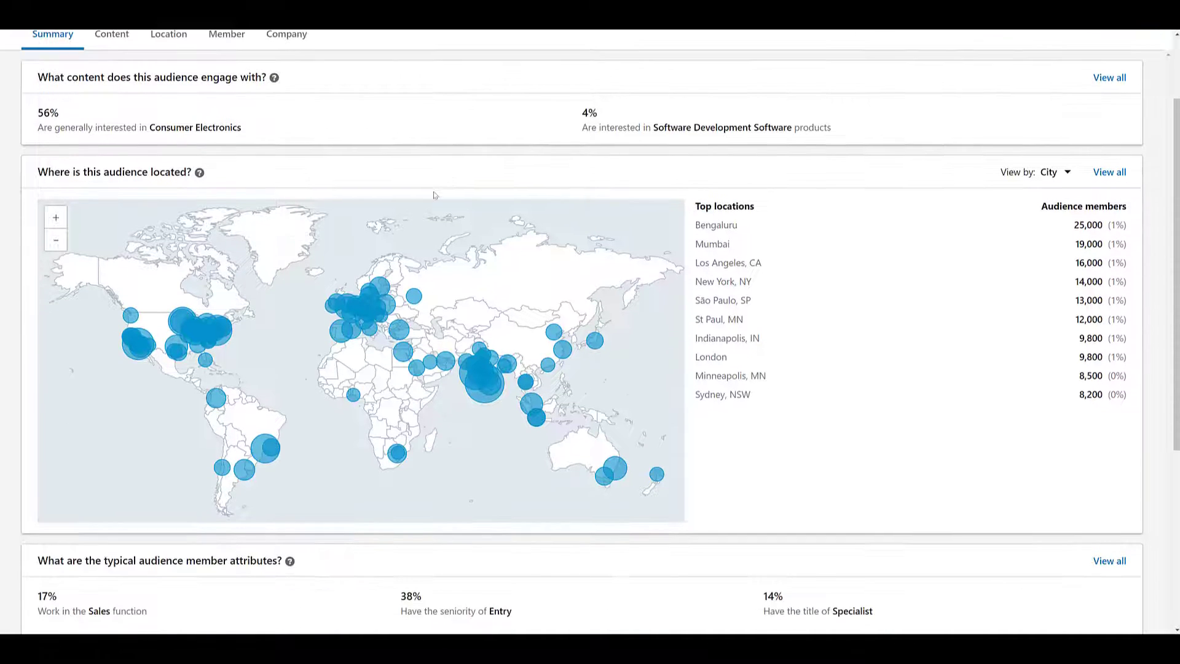
scroll(434, 194, "down", 4)
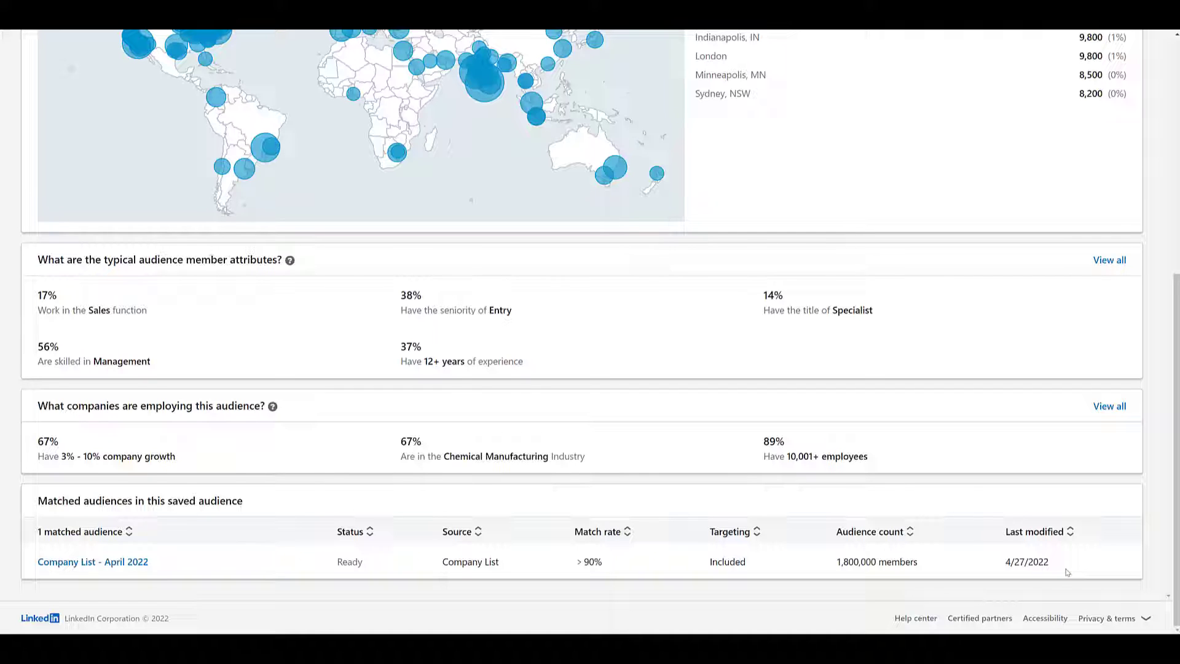
scroll(960, 484, "up", 7)
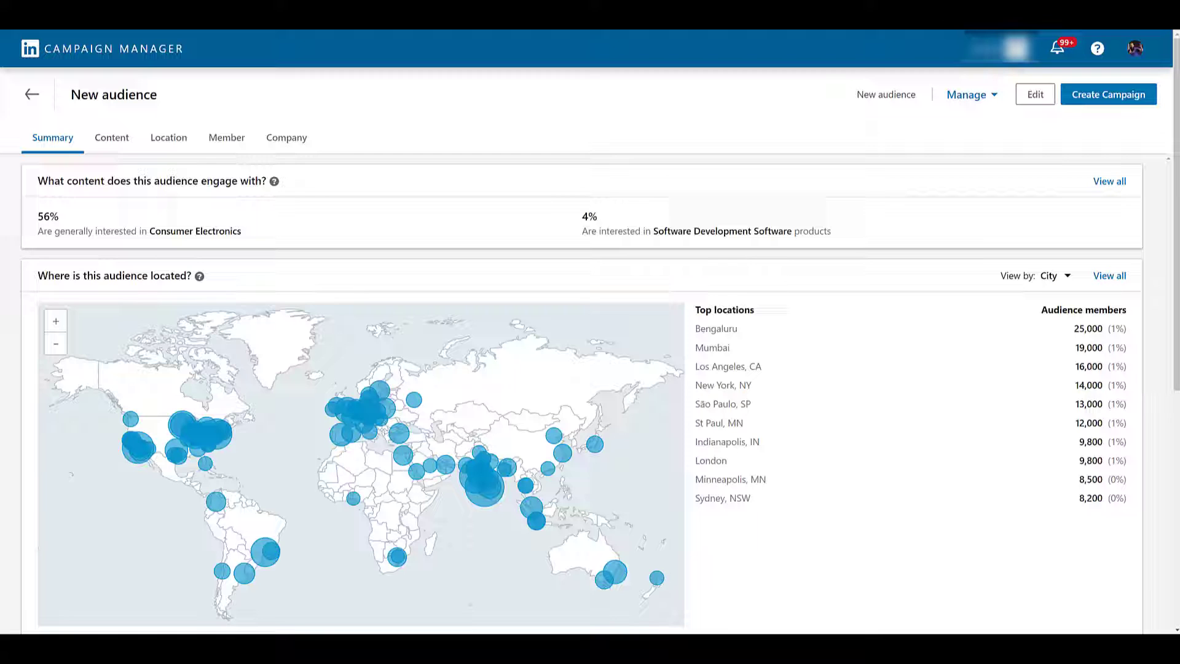
Browse the audience's general interests on pages 10 and 2, then show its location map.
left_click(116, 142)
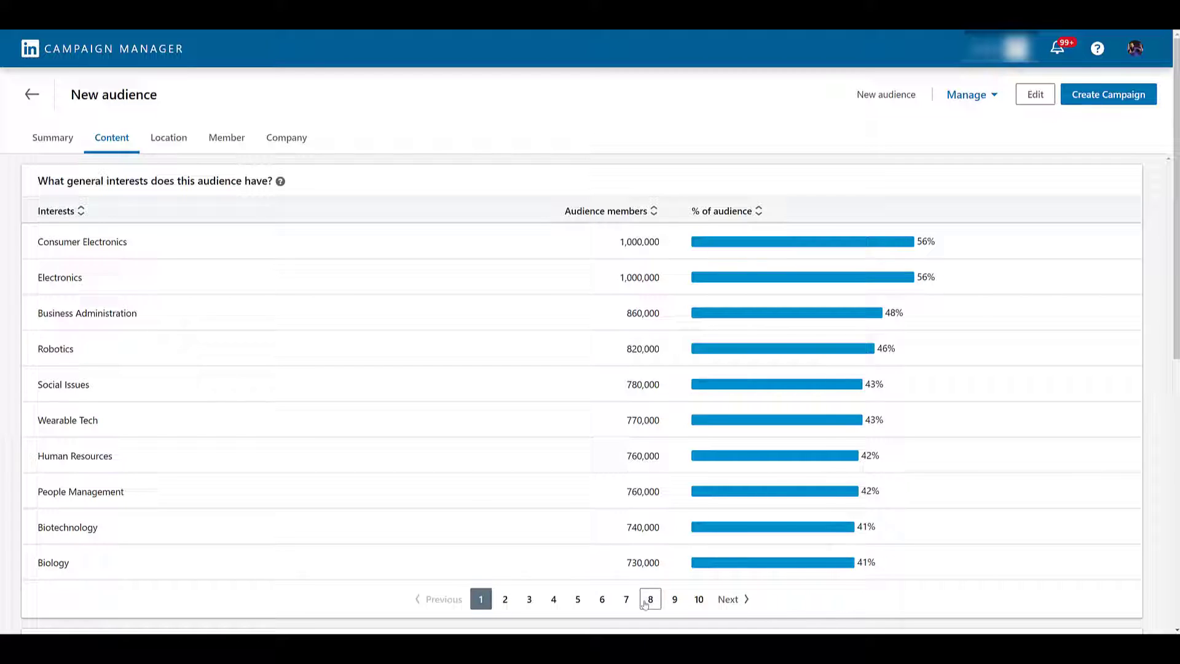
left_click(699, 602)
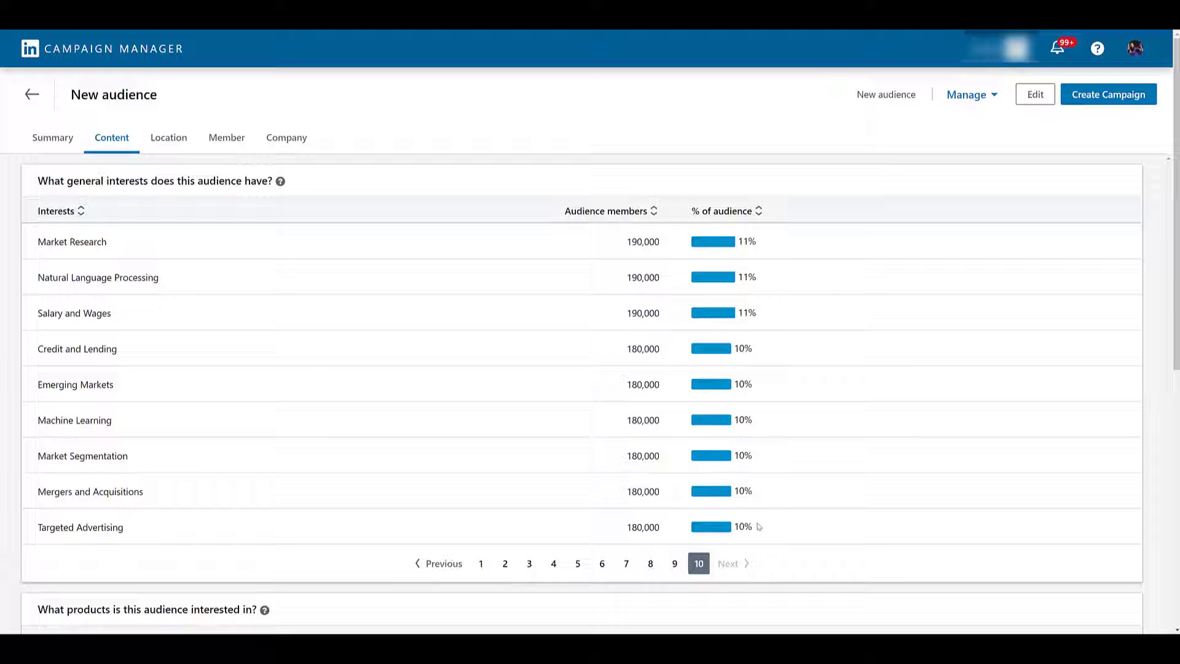
left_click(502, 564)
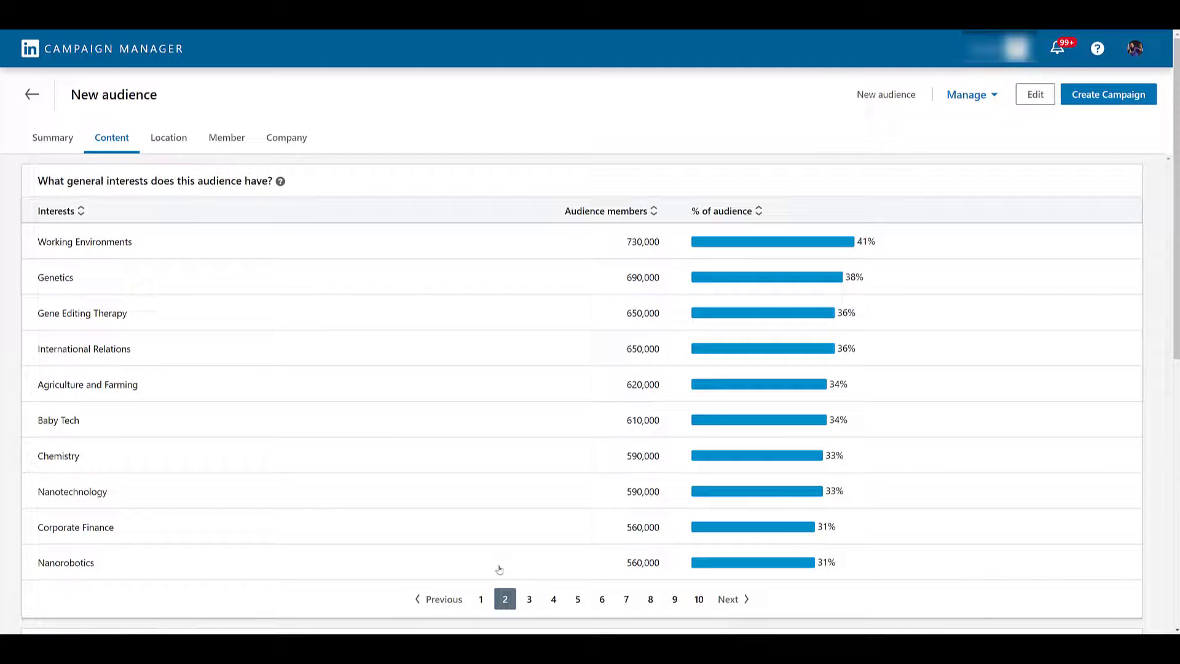
left_click(181, 149)
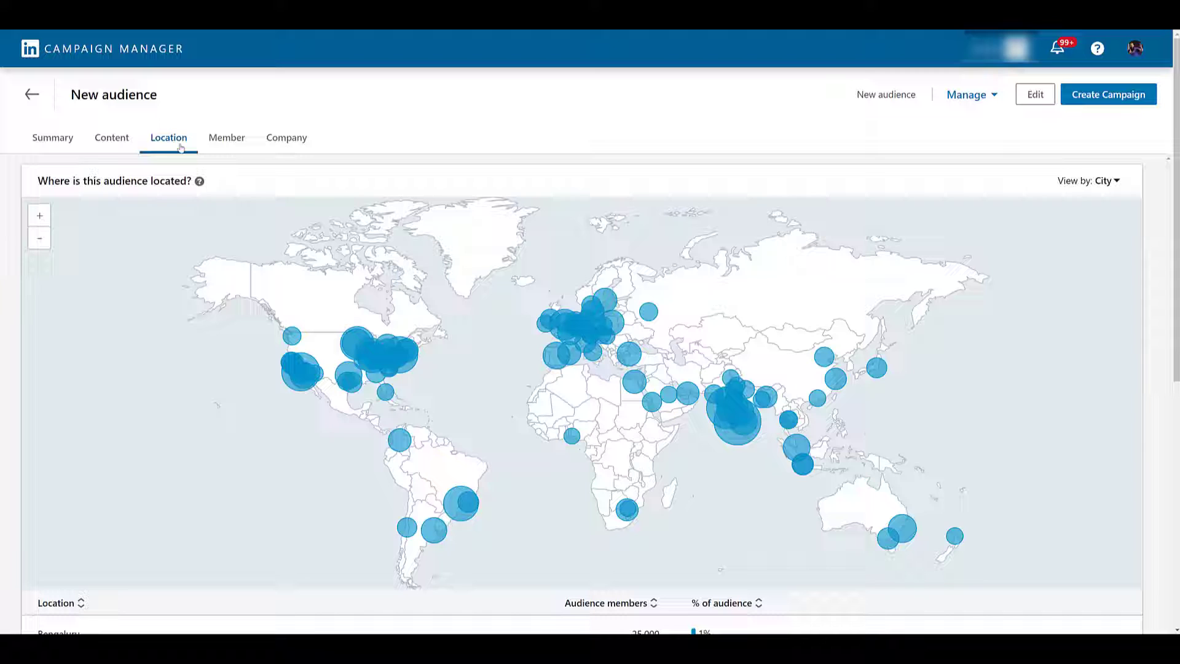
left_click(1118, 184)
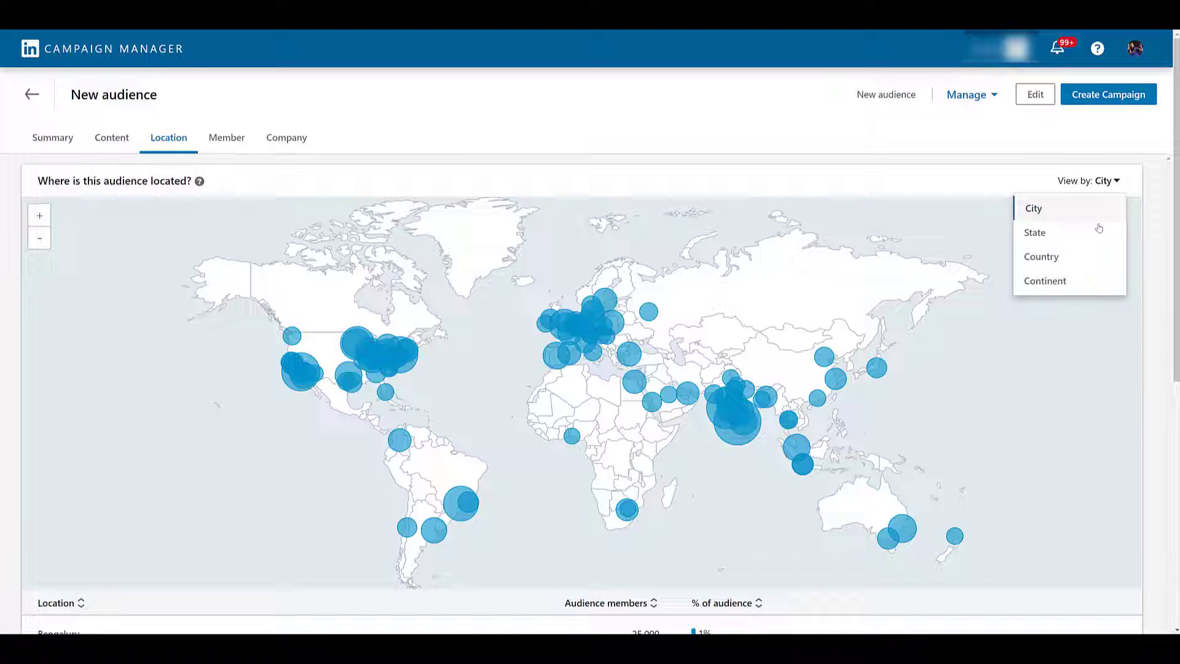
left_click(1097, 240)
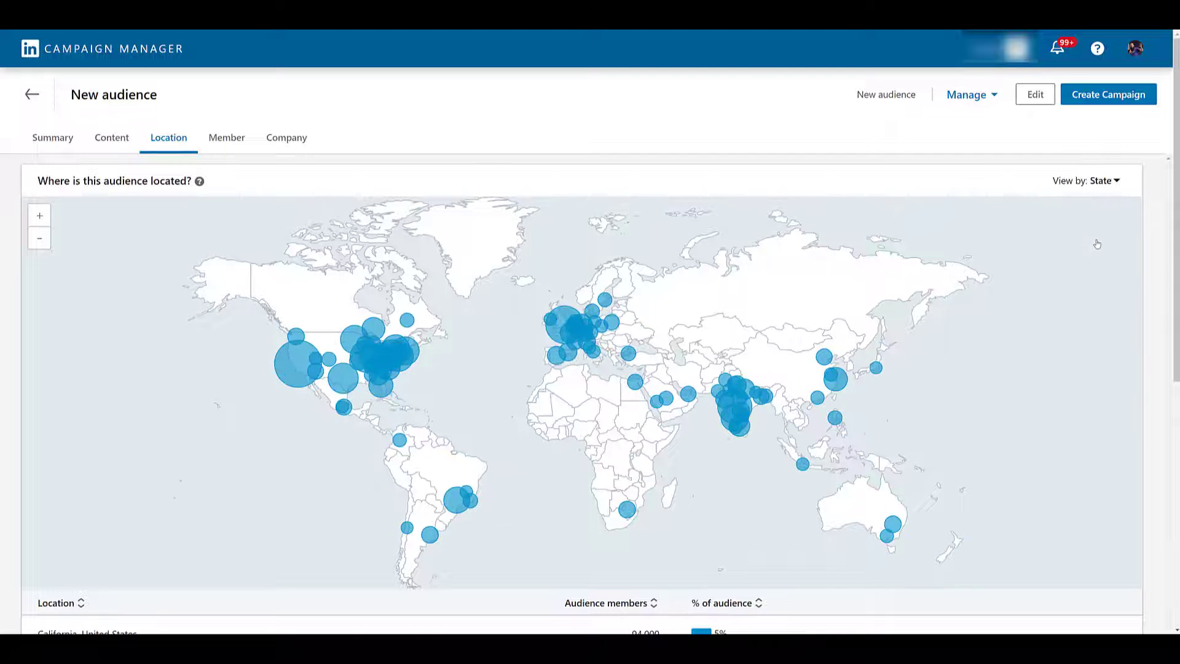
left_click(1105, 189)
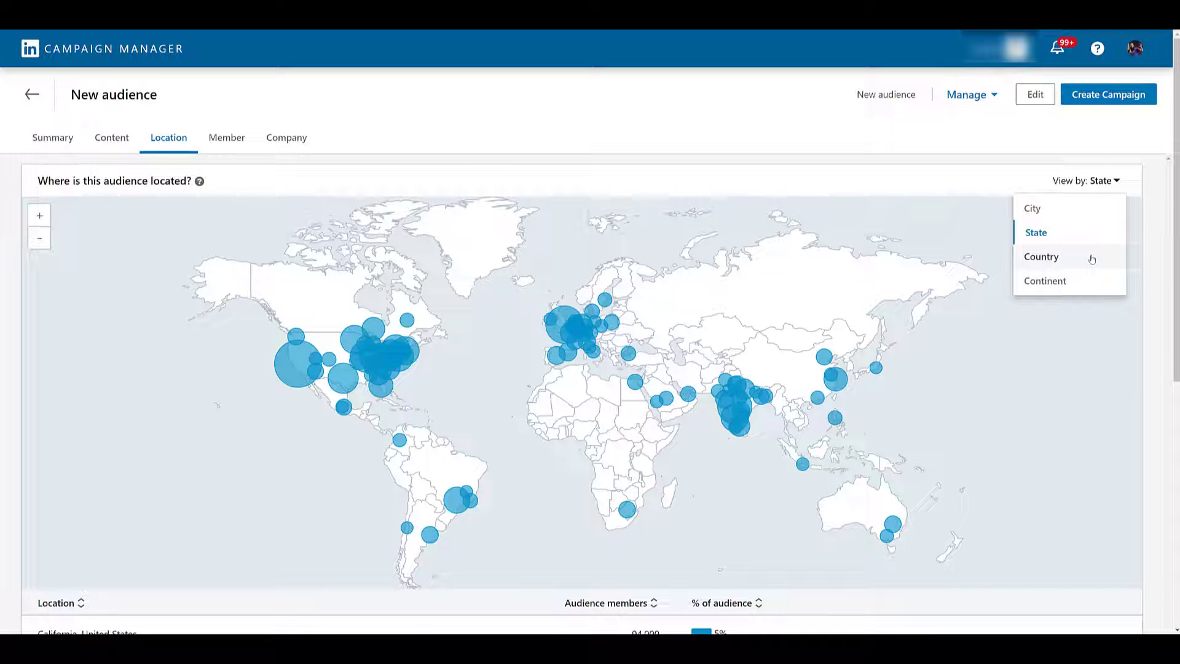
left_click(1091, 259)
left_click(1108, 180)
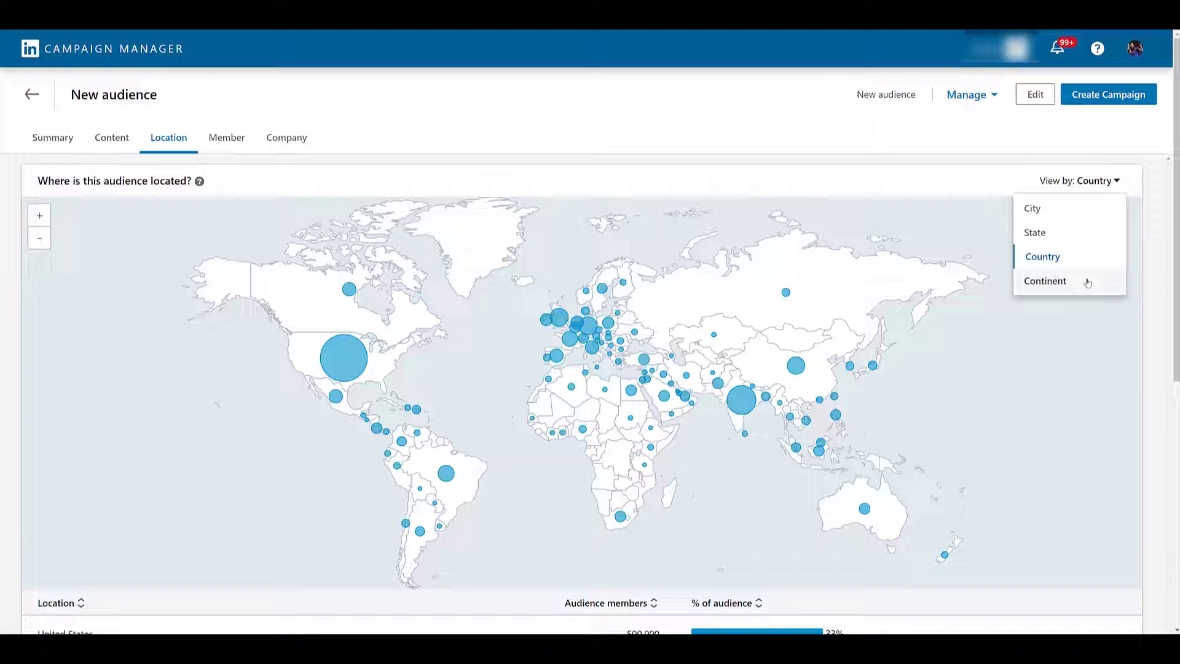
left_click(1088, 282)
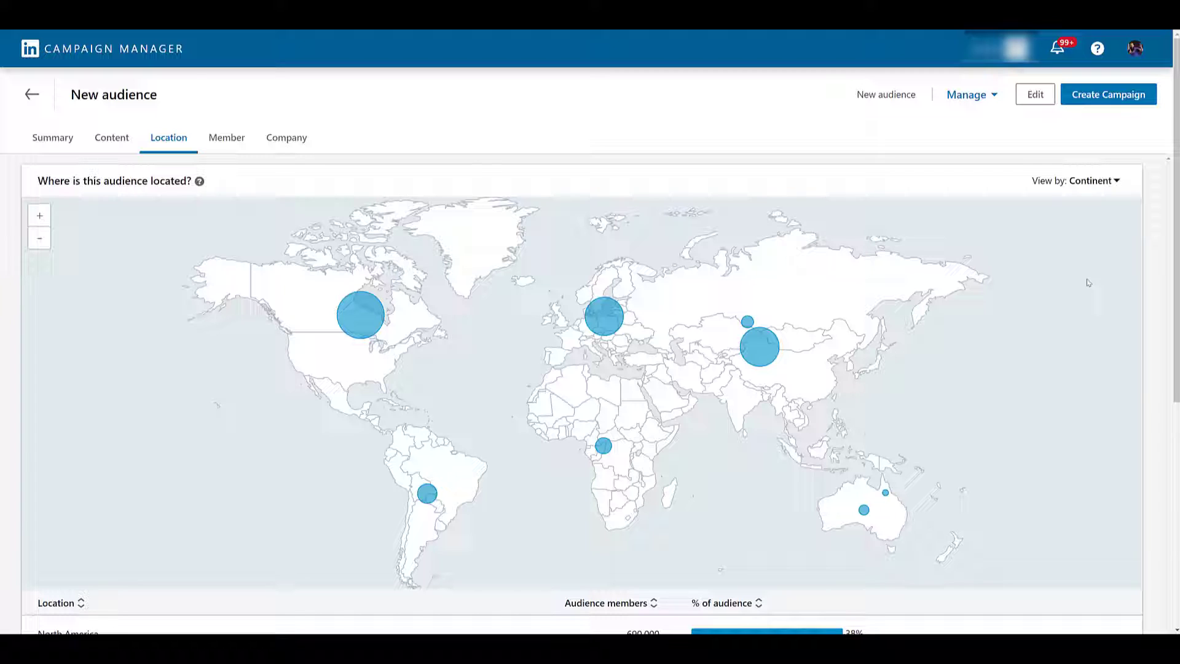
left_click(1099, 185)
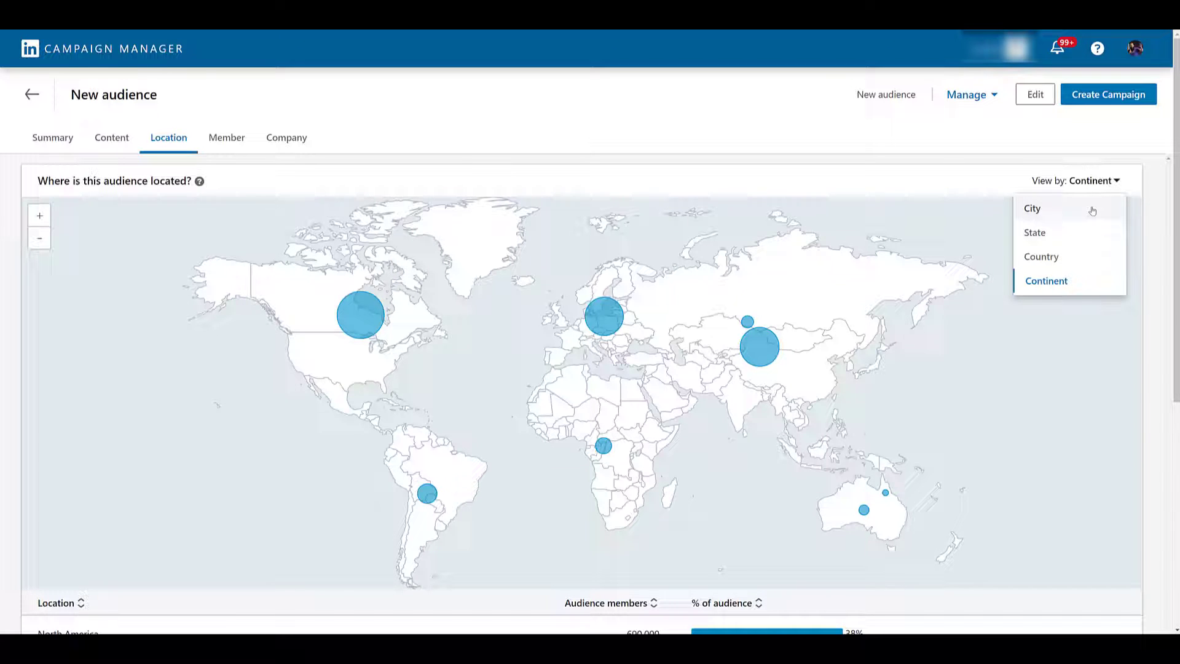
left_click(1093, 211)
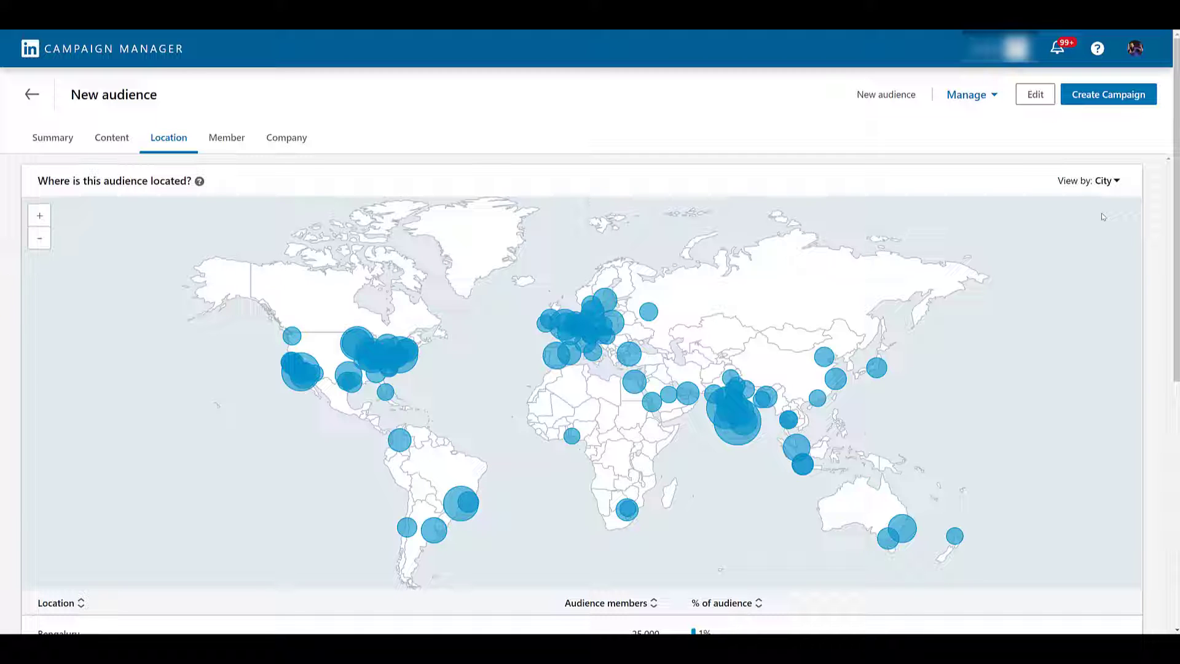
scroll(1102, 217, "down", 5)
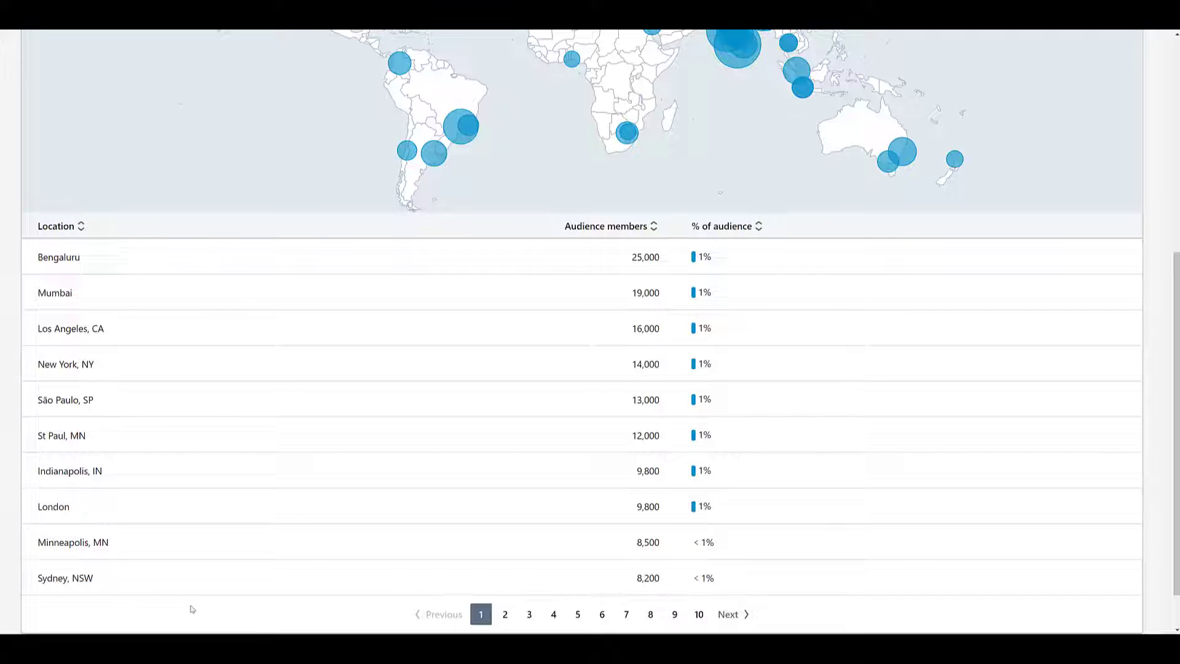
scroll(192, 480, "up", 6)
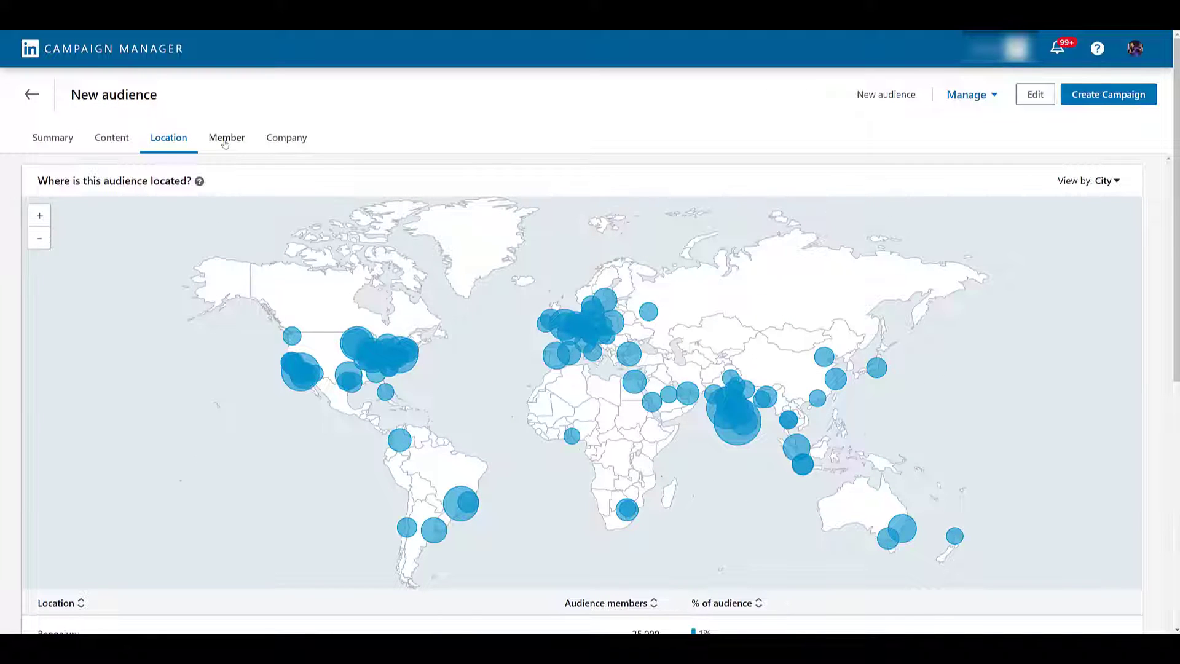
Show the Member job-function table, led by Sales at 310,000 (17%).
left_click(225, 143)
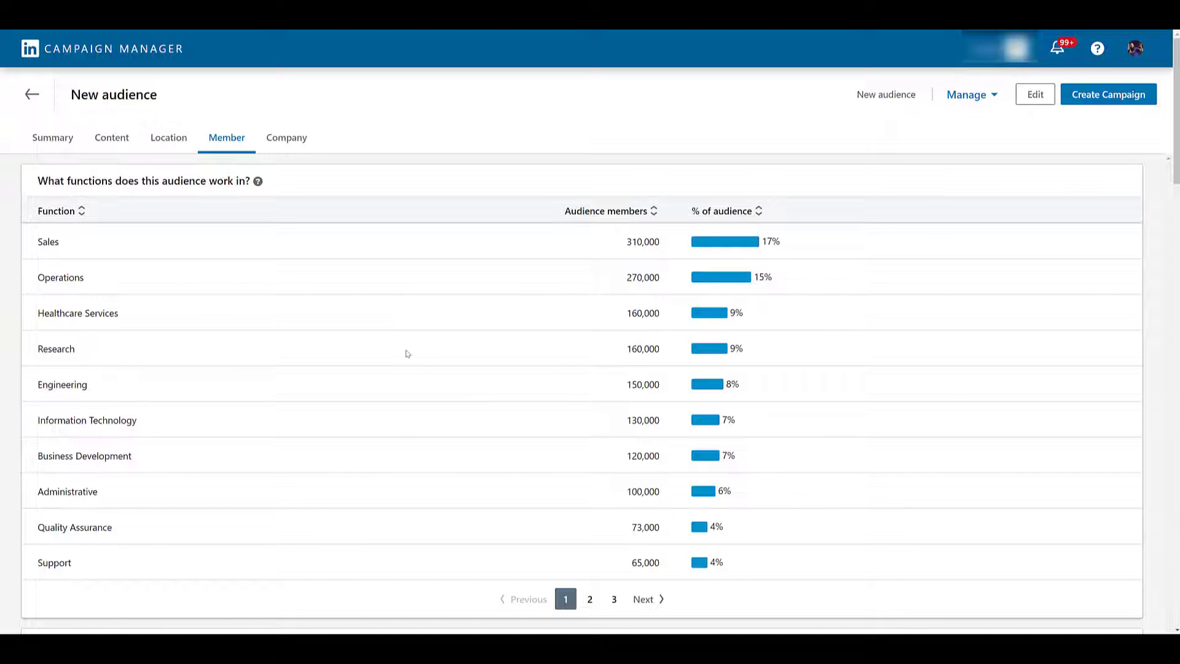
Show the Company ranking of employers, led by Abbott at 270,000 (15%).
left_click(291, 147)
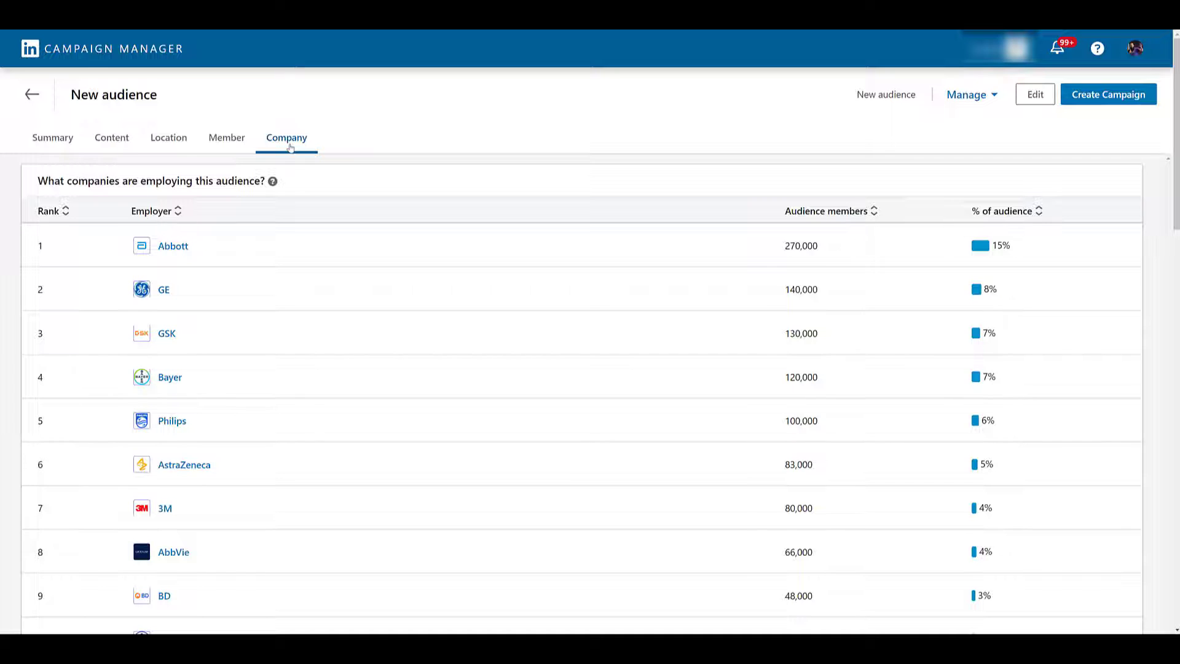
Open Insights for LinkedIn Company Page Visits - 365 Days and view its Company ranking.
left_click(32, 94)
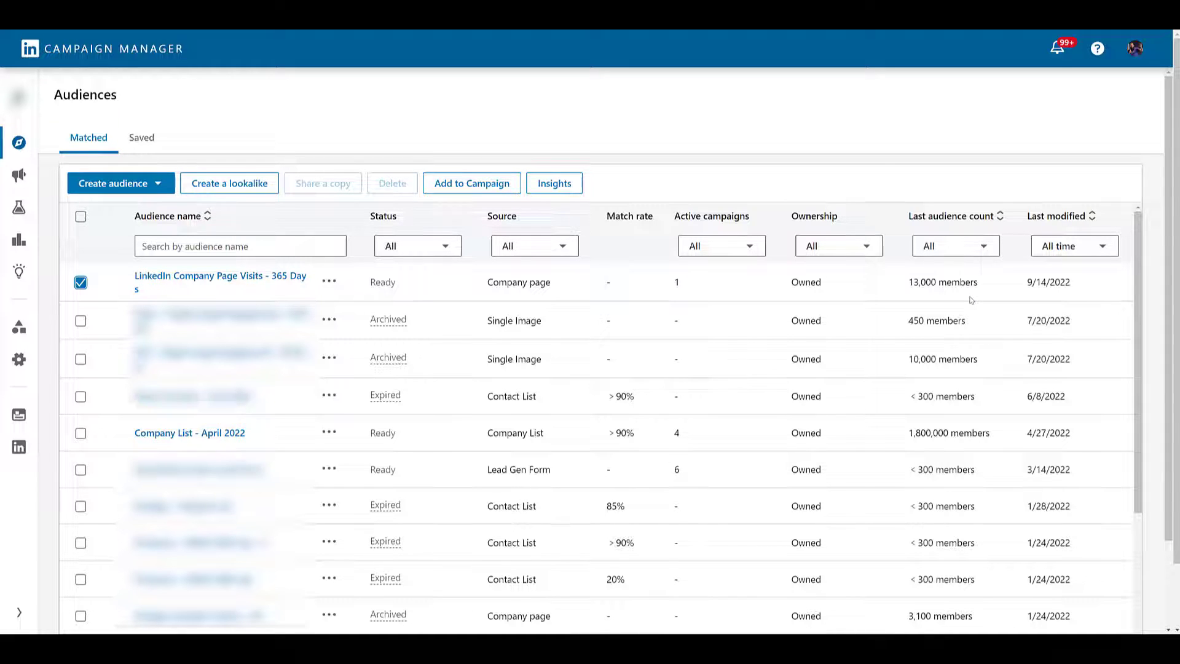
left_click(570, 186)
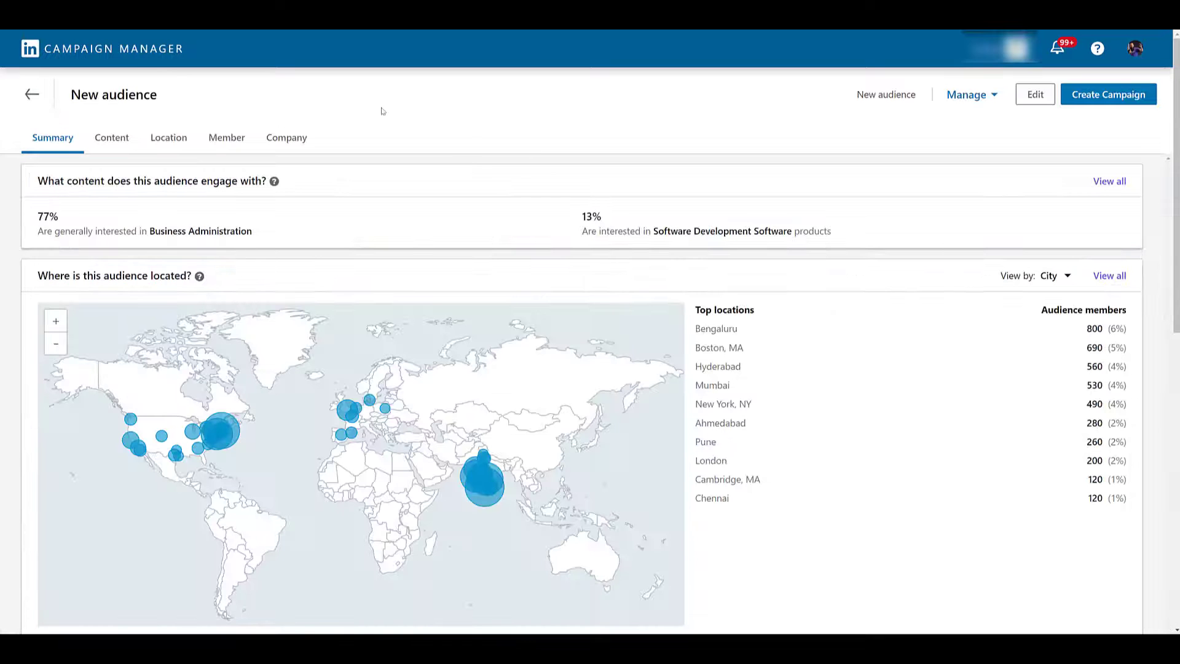
left_click(282, 141)
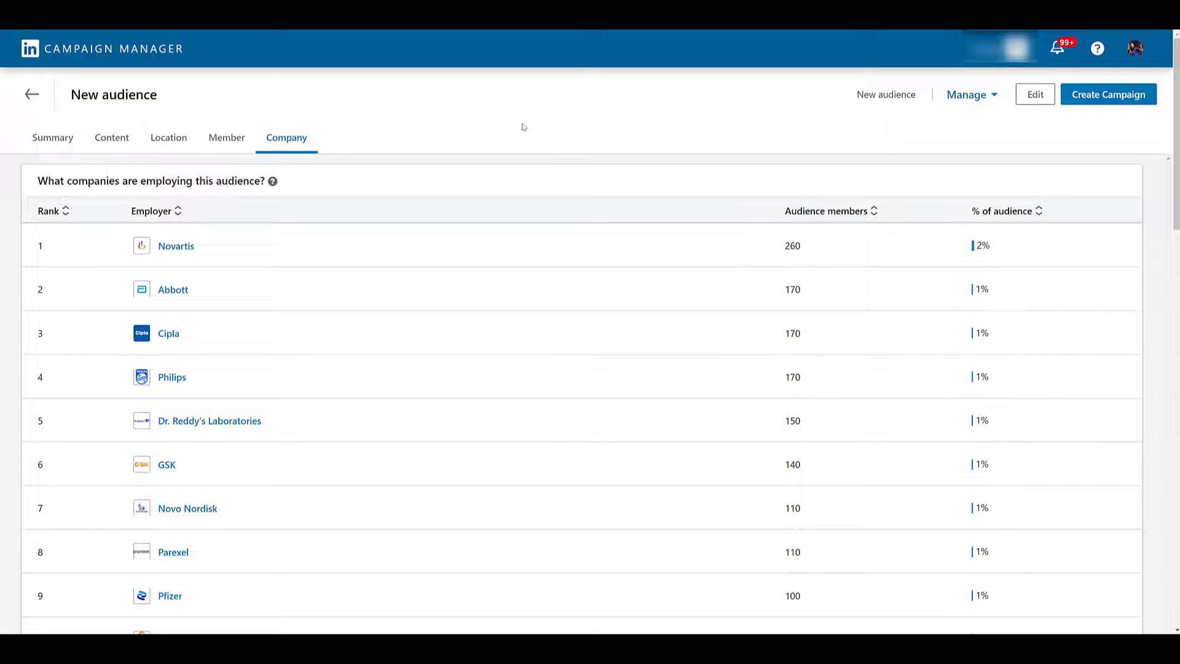
scroll(535, 142, "down", 4)
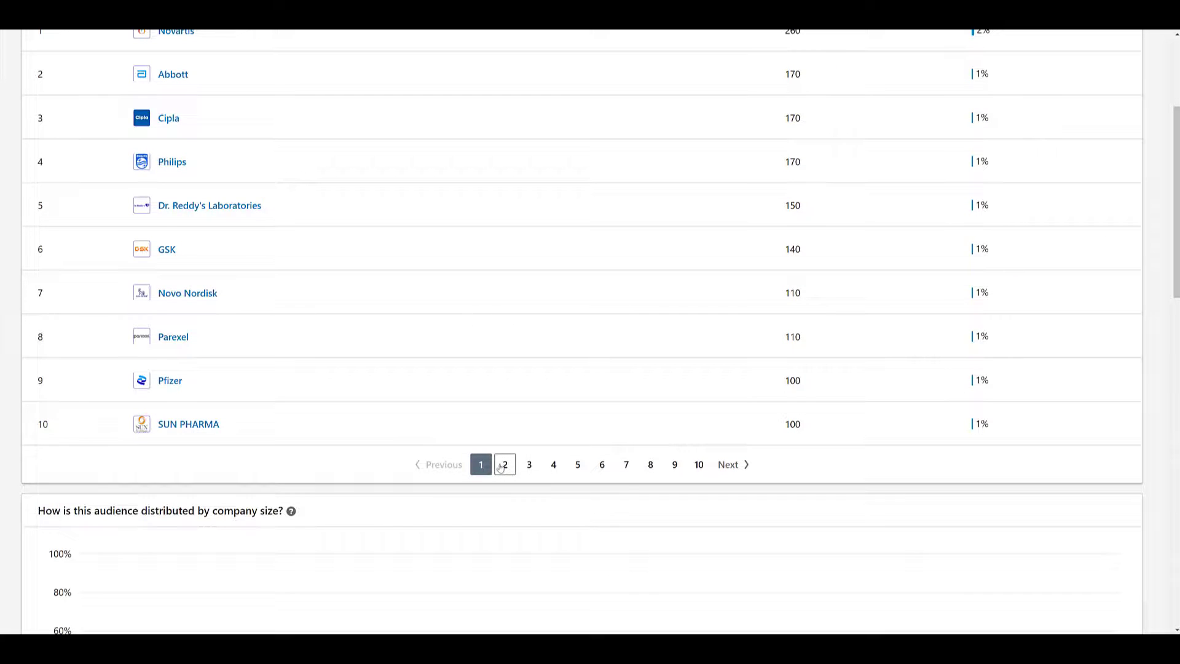
scroll(500, 466, "up", 4)
scroll(190, 194, "down", 1)
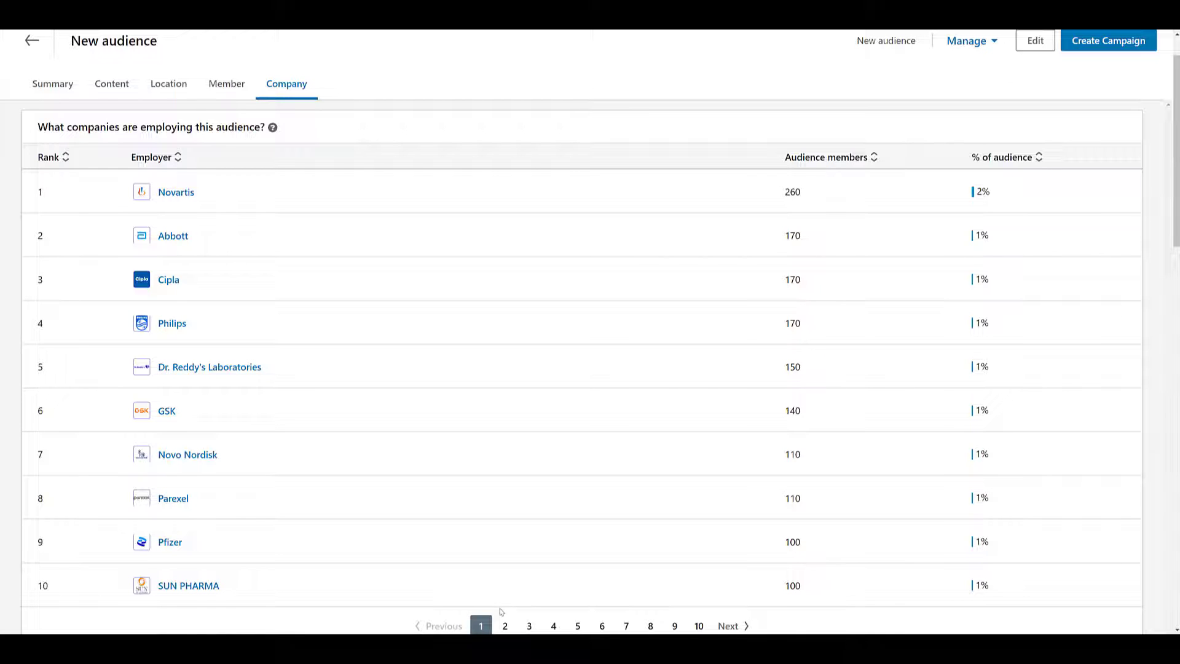
Scroll down to the company-size chart, which peaks at 10,001+ employees (39%).
scroll(421, 361, "down", 3)
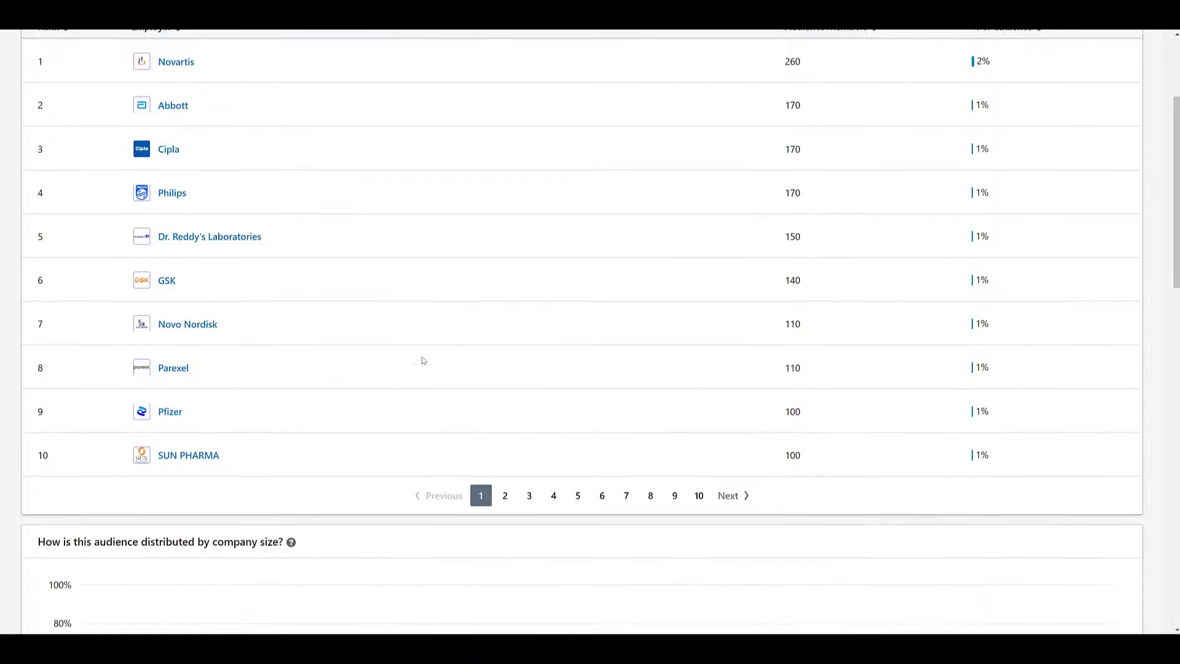
scroll(422, 360, "down", 5)
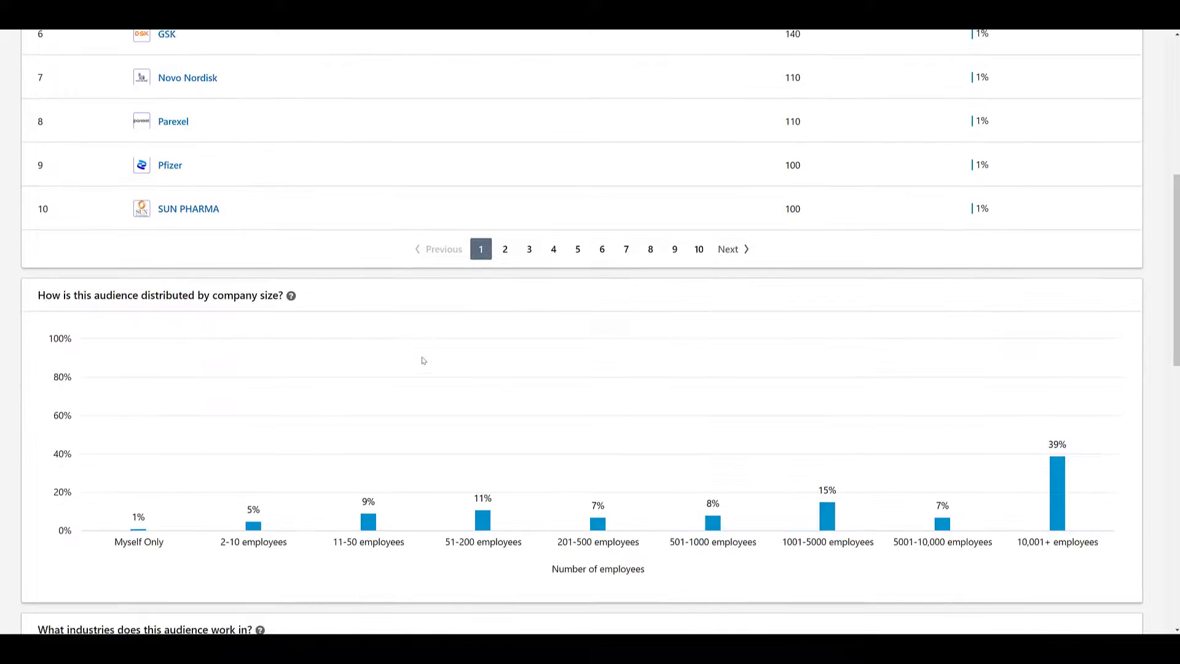
scroll(422, 361, "down", 1)
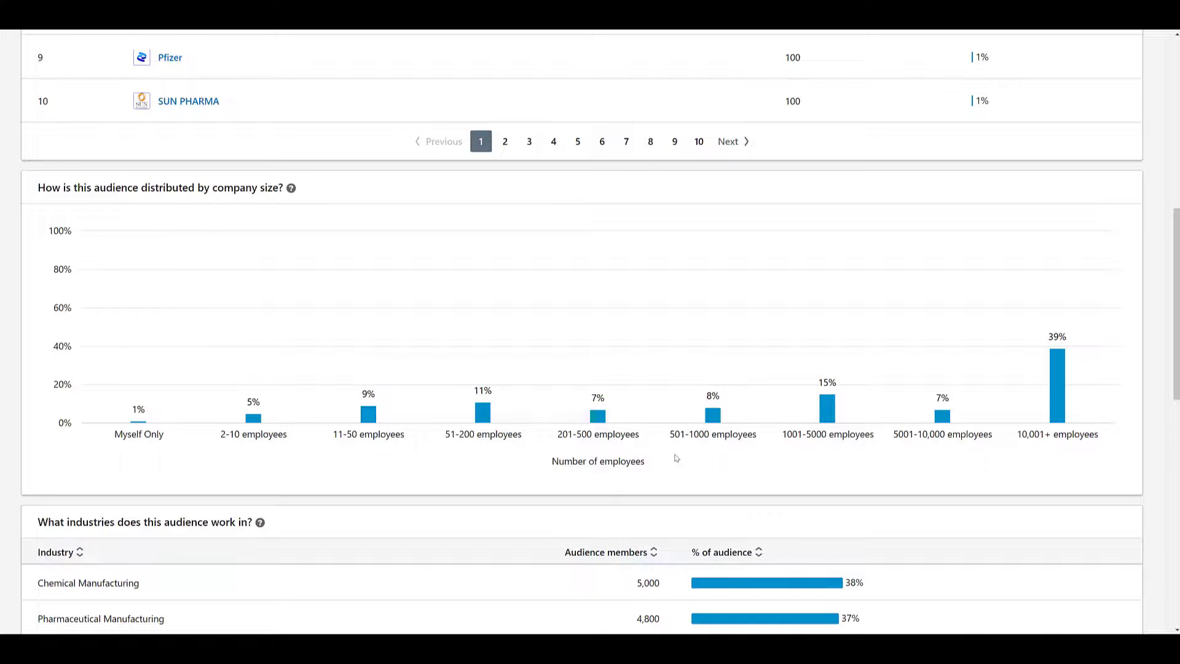
scroll(676, 458, "down", 5)
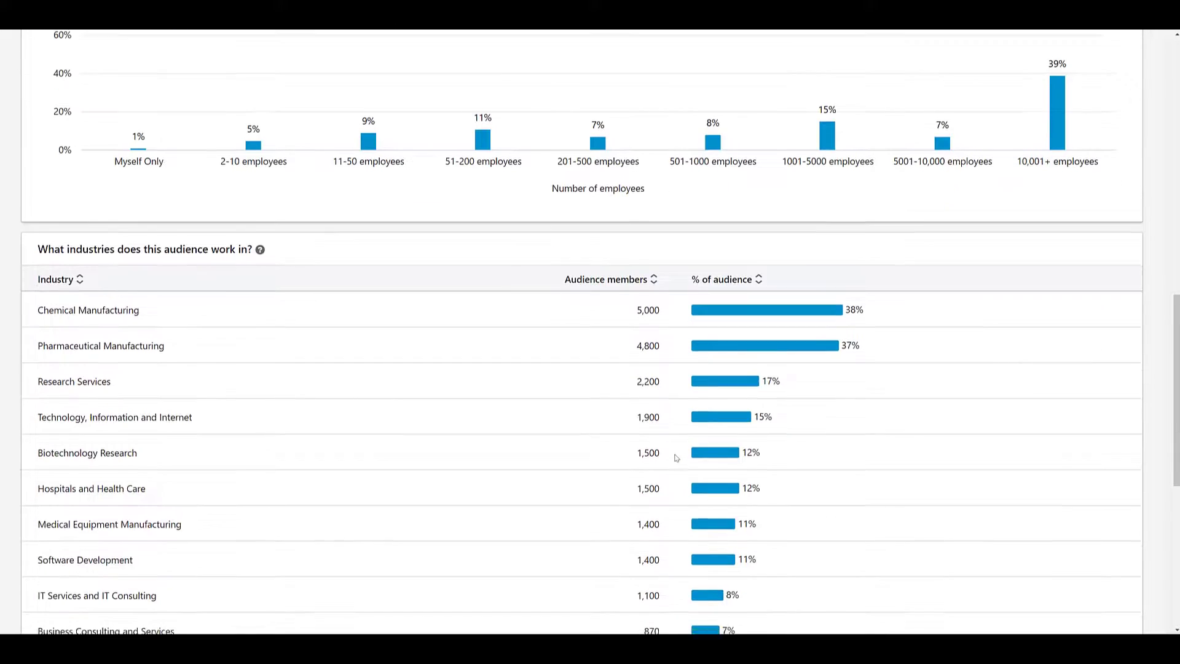
scroll(676, 458, "down", 1)
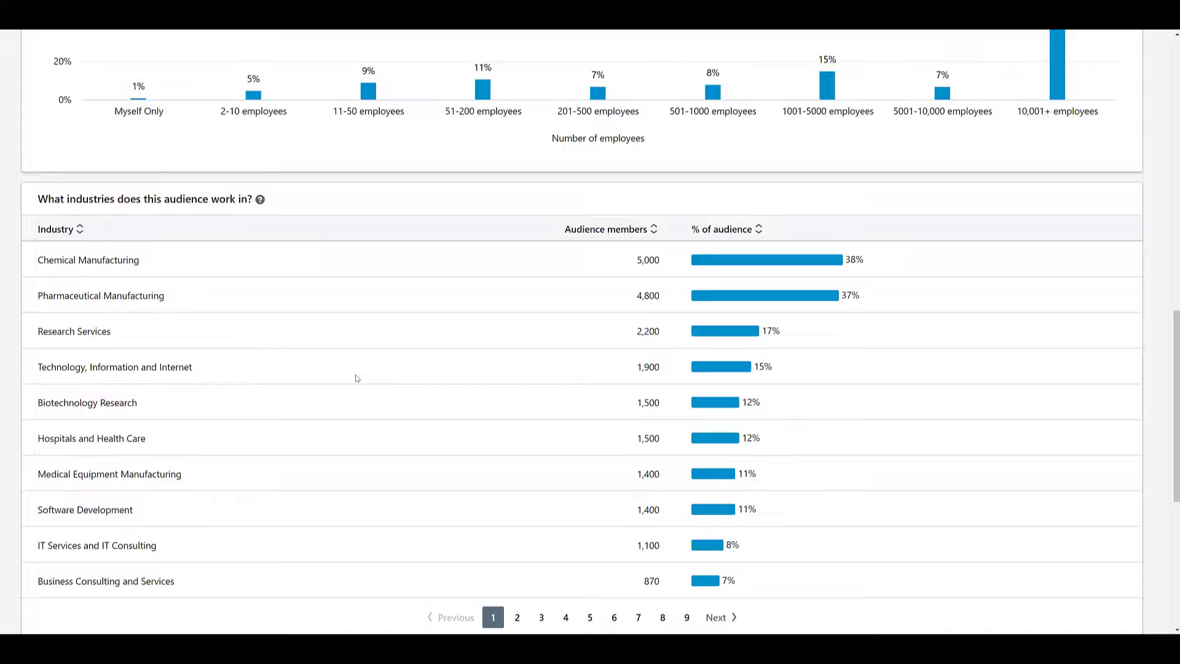
scroll(356, 378, "down", 6)
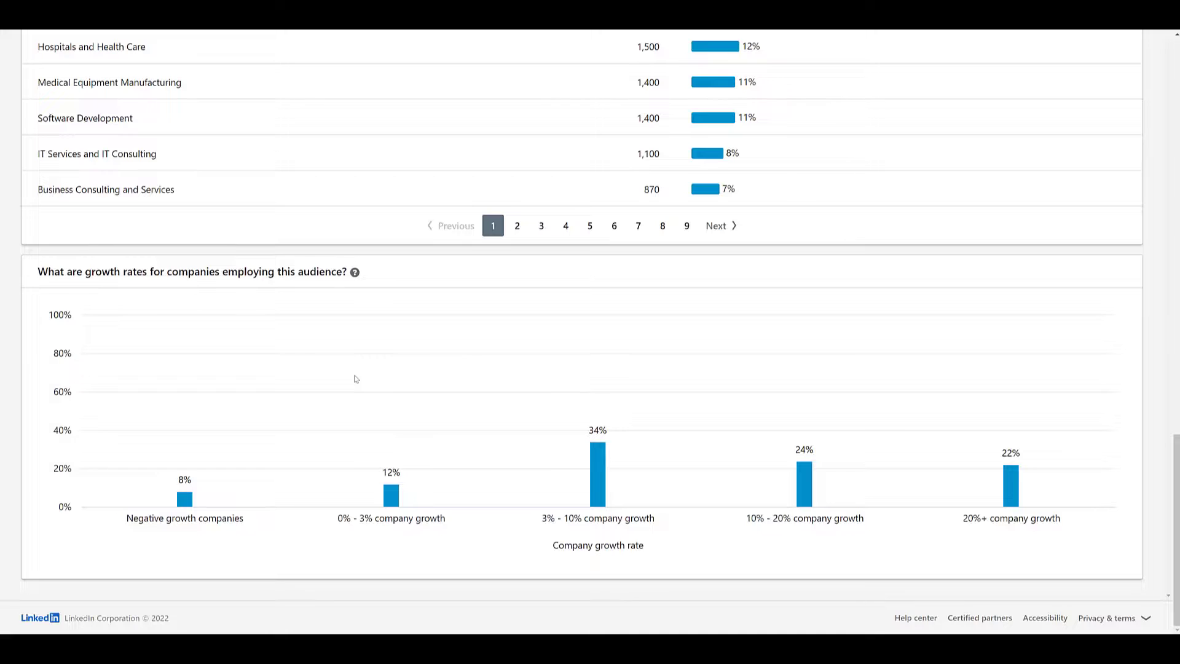
scroll(354, 379, "up", 20)
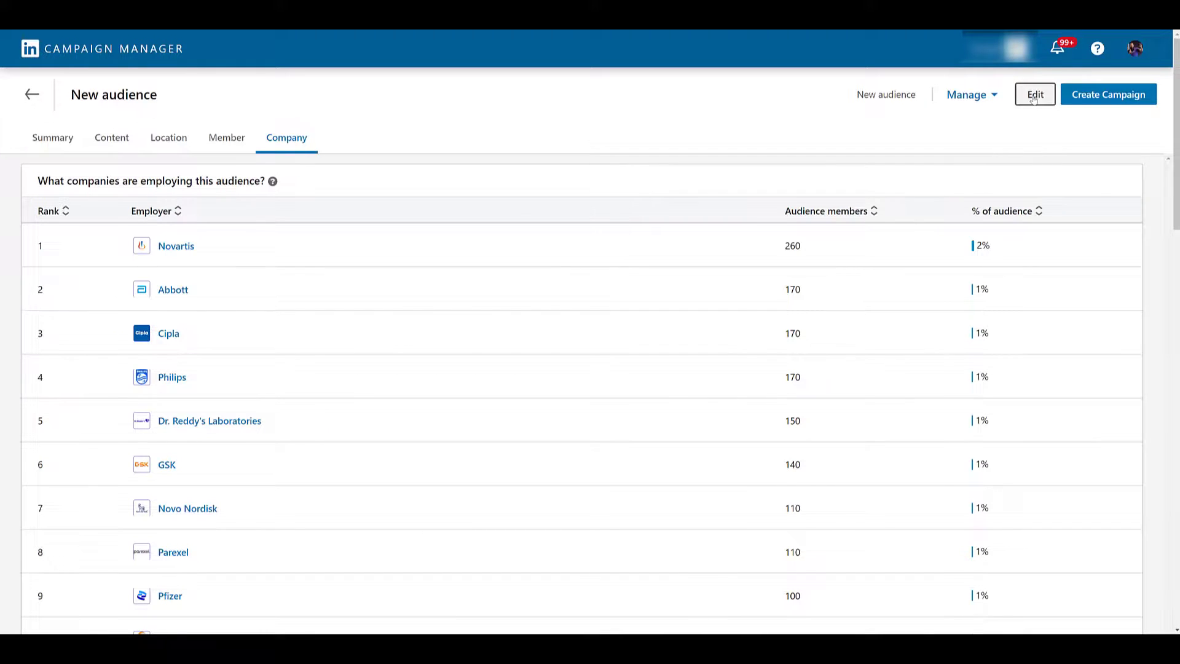
Exclude Human Resources and Information Technology functions and the Technology, Information and Media industry.
left_click(1035, 96)
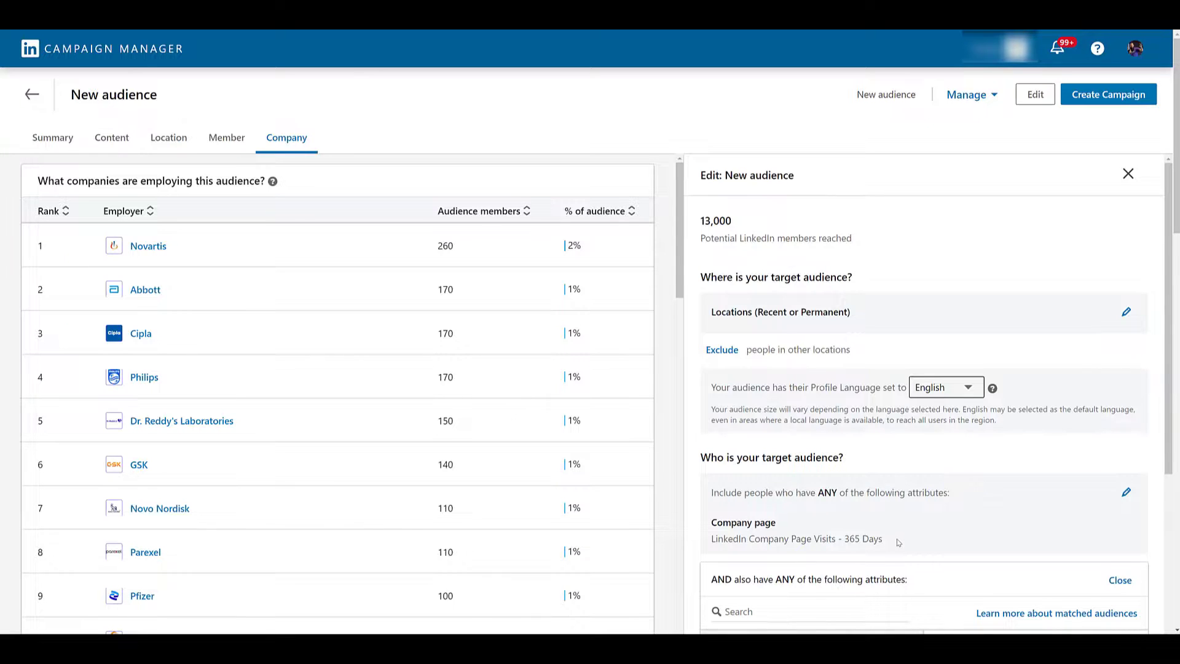
scroll(898, 541, "down", 4)
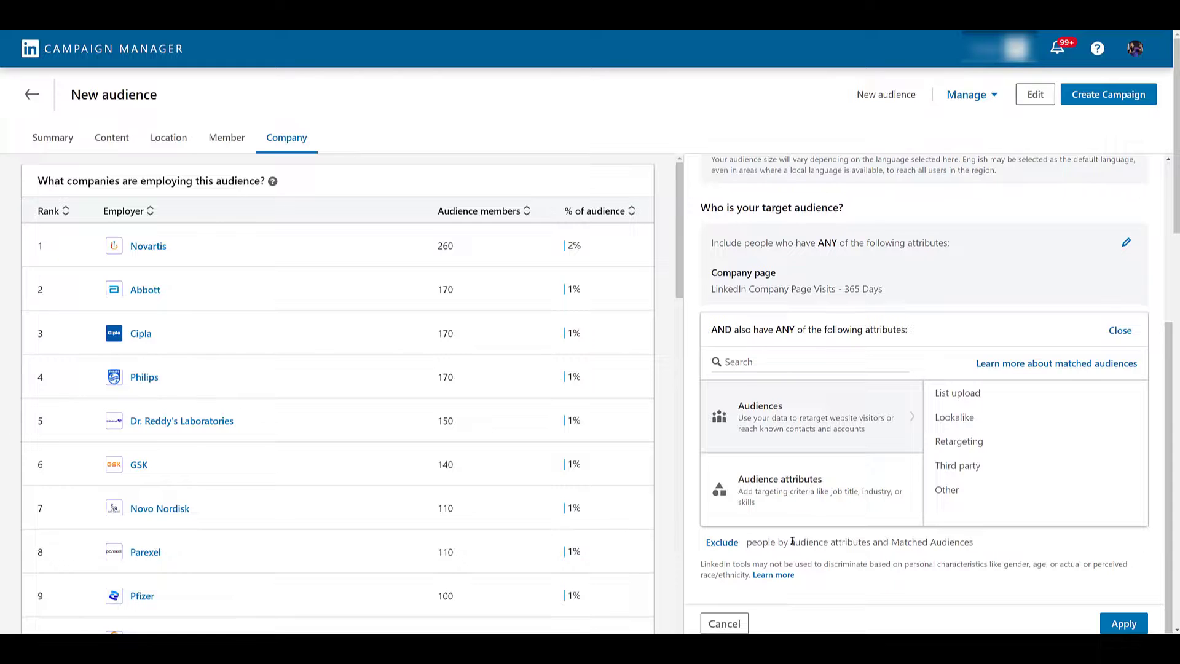
left_click(722, 544)
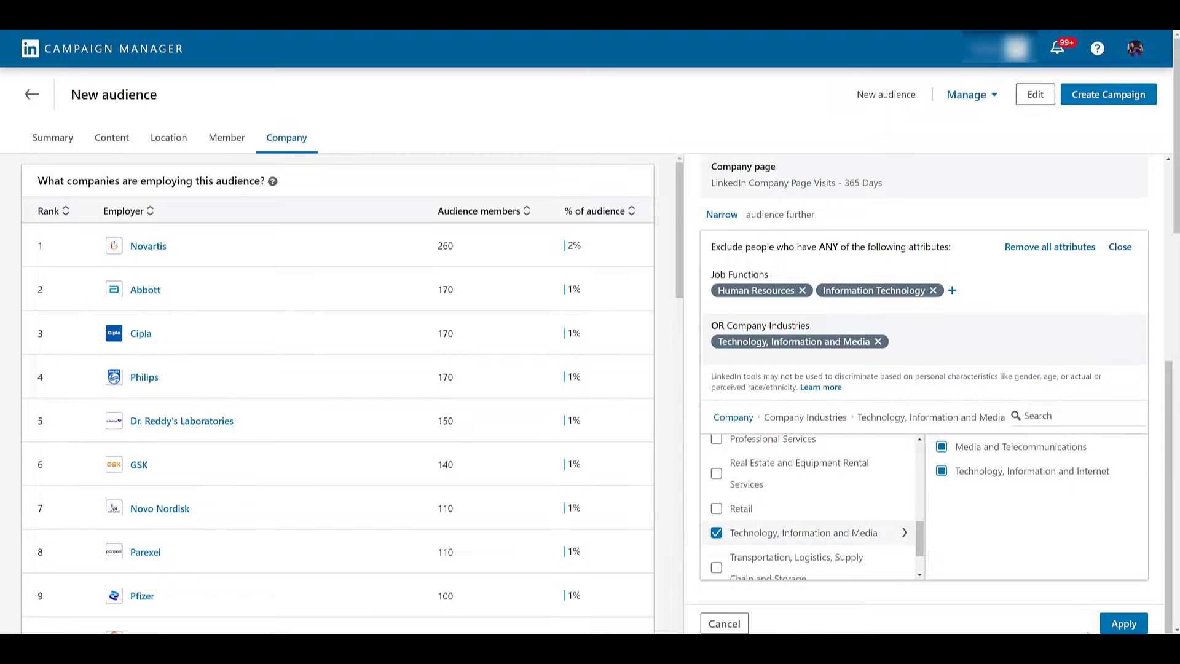
left_click(1123, 623)
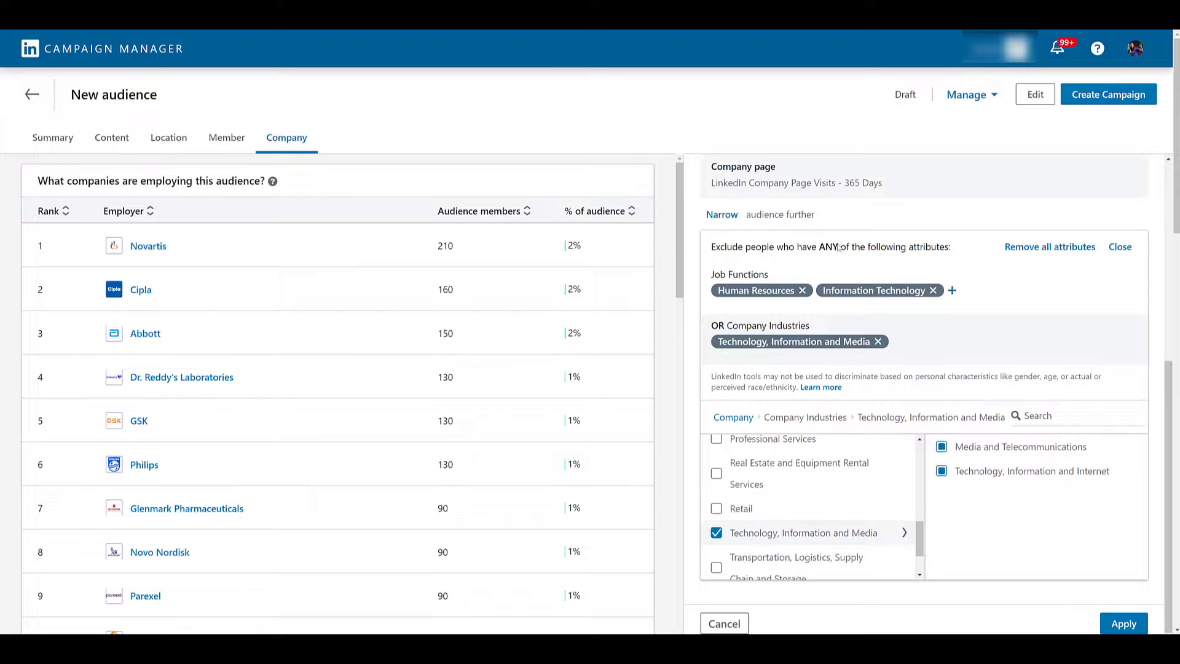
Save the edited audience from the Manage menu under the name 'Company Page Visits'.
left_click(990, 96)
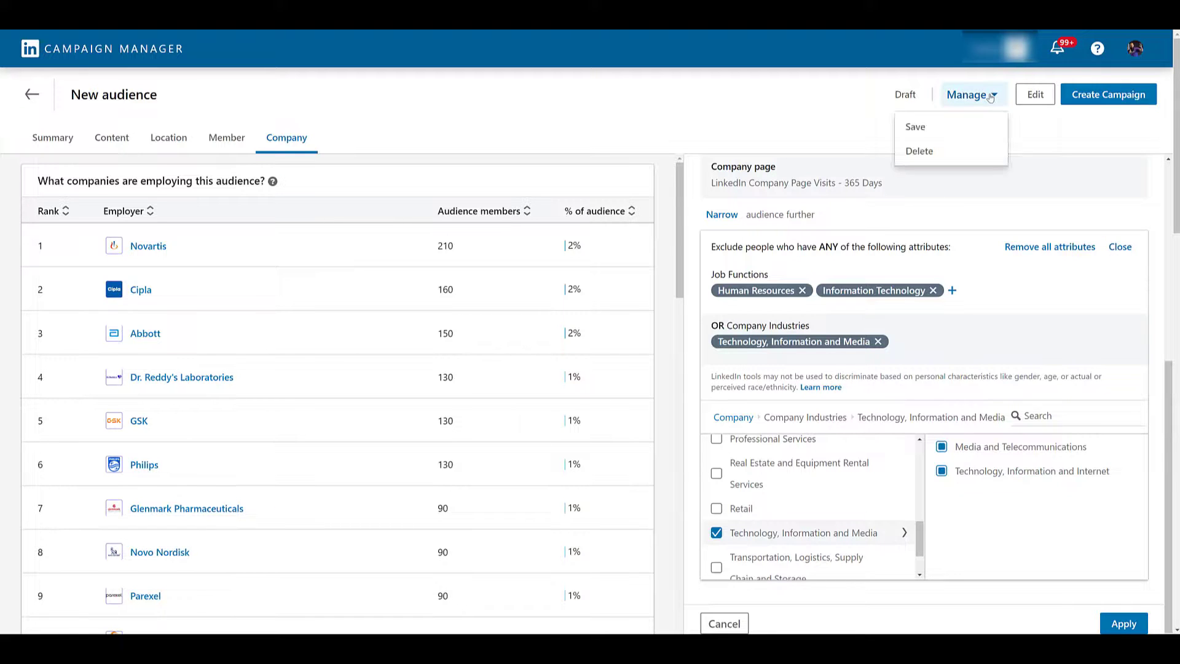
left_click(980, 131)
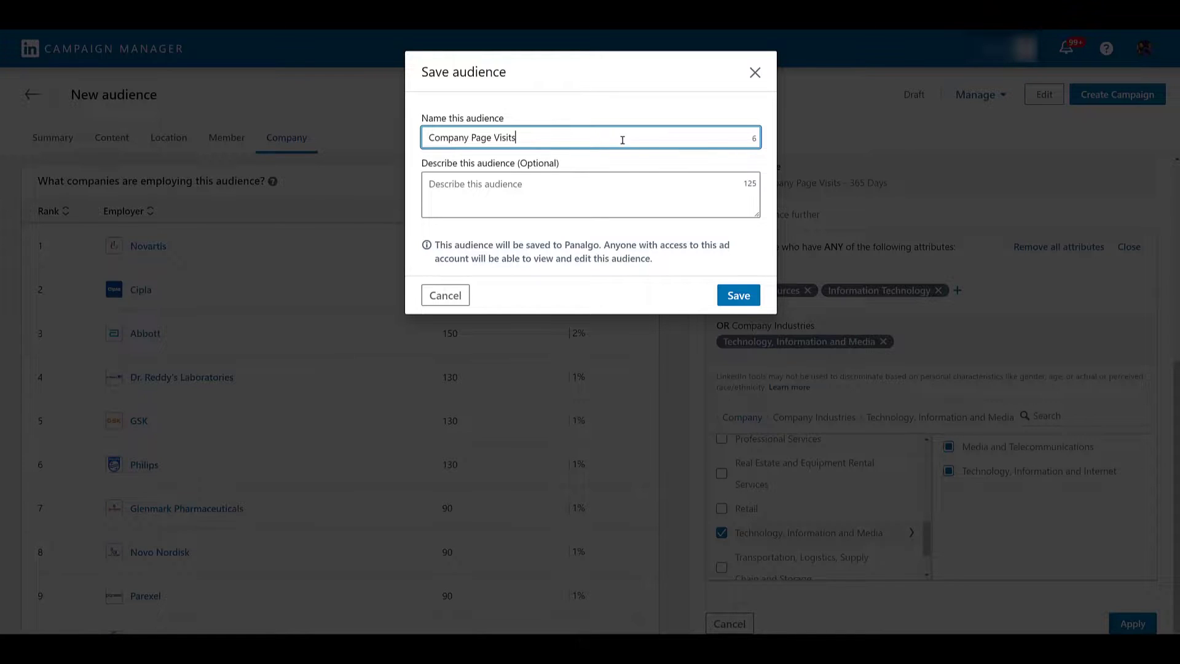
left_click(729, 295)
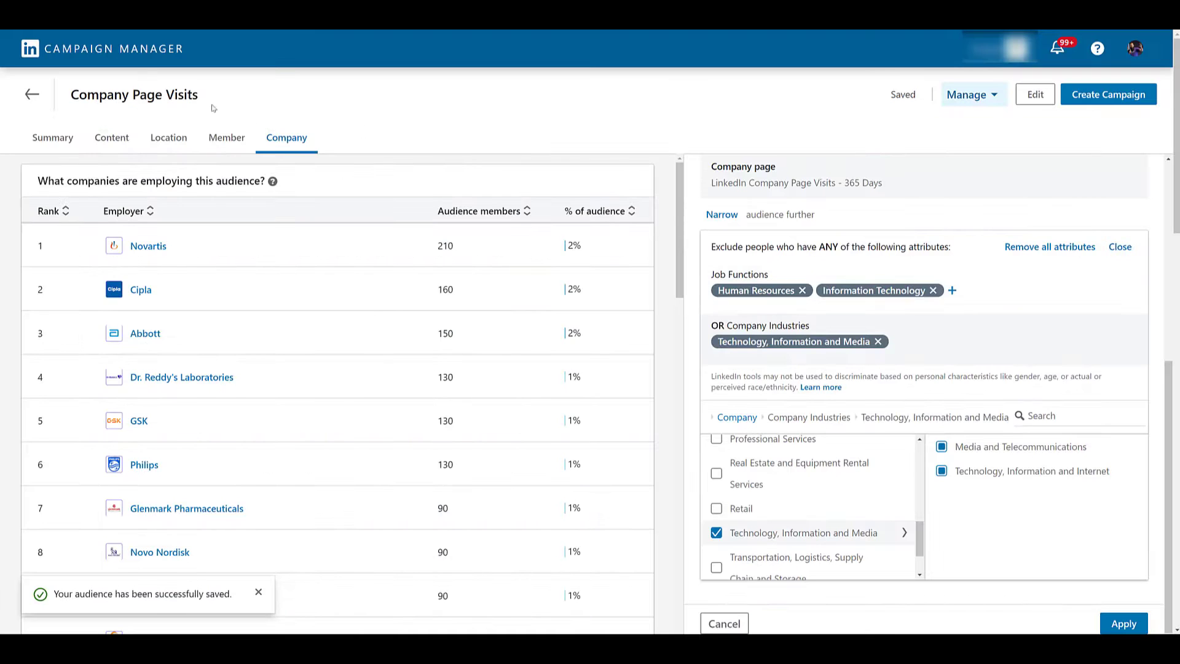
left_click_drag(200, 95, 70, 95)
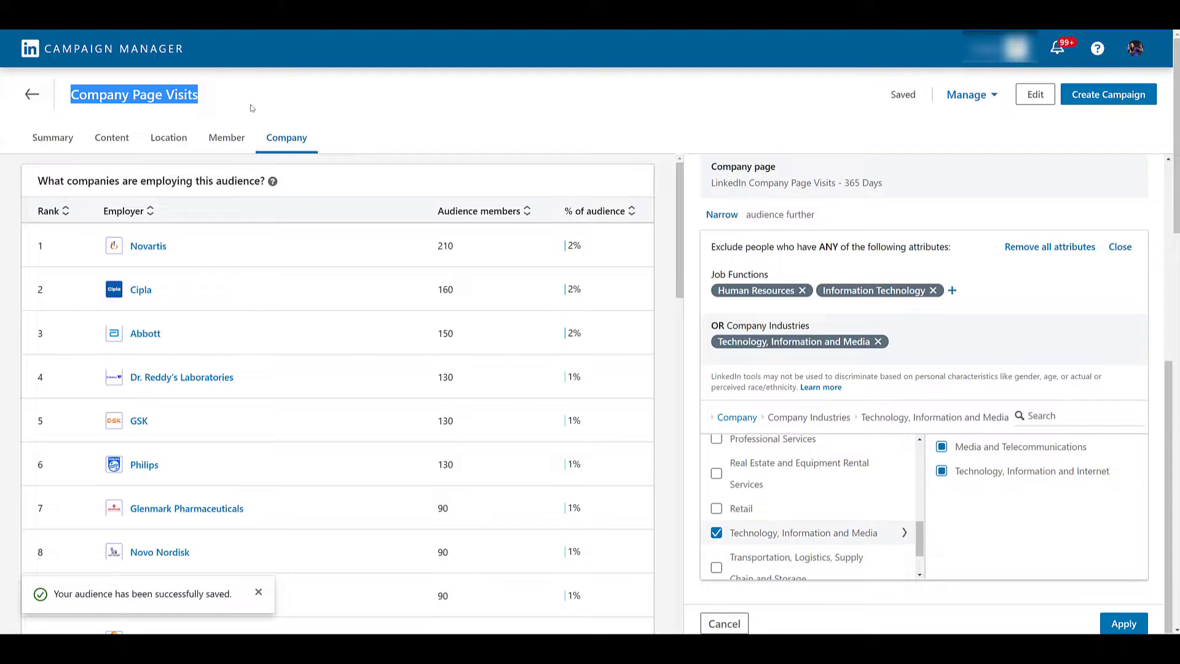
Return to Matched Audiences and view the Saved list showing Company Page Visits at 9,400 members.
left_click(32, 94)
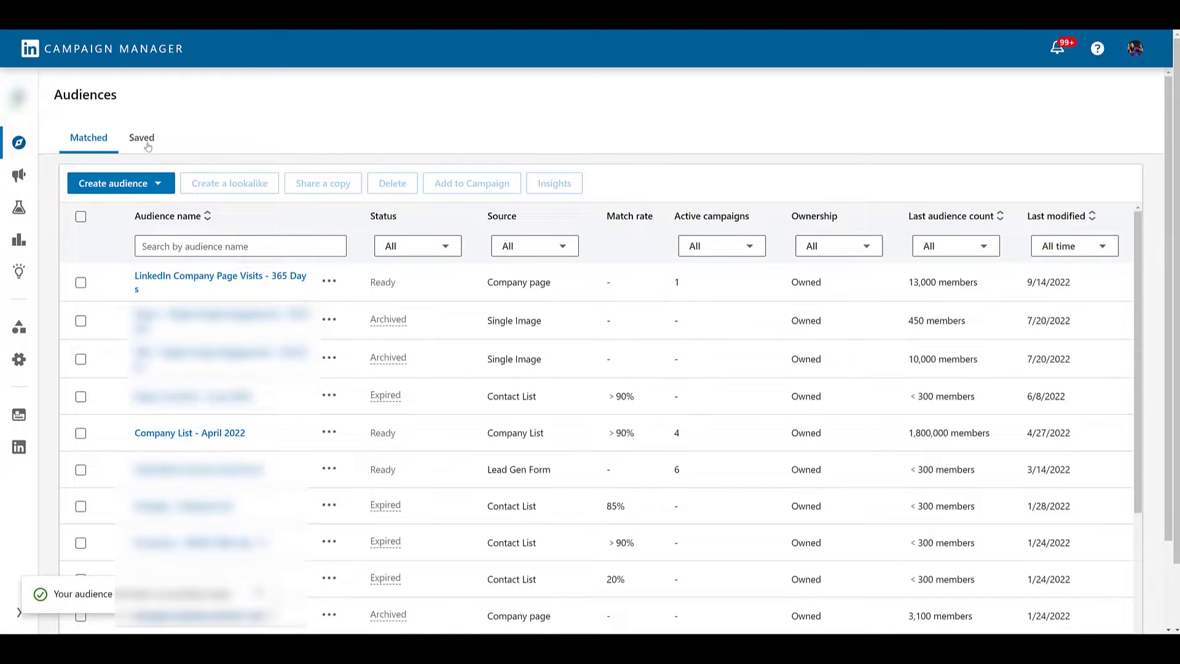
left_click(145, 143)
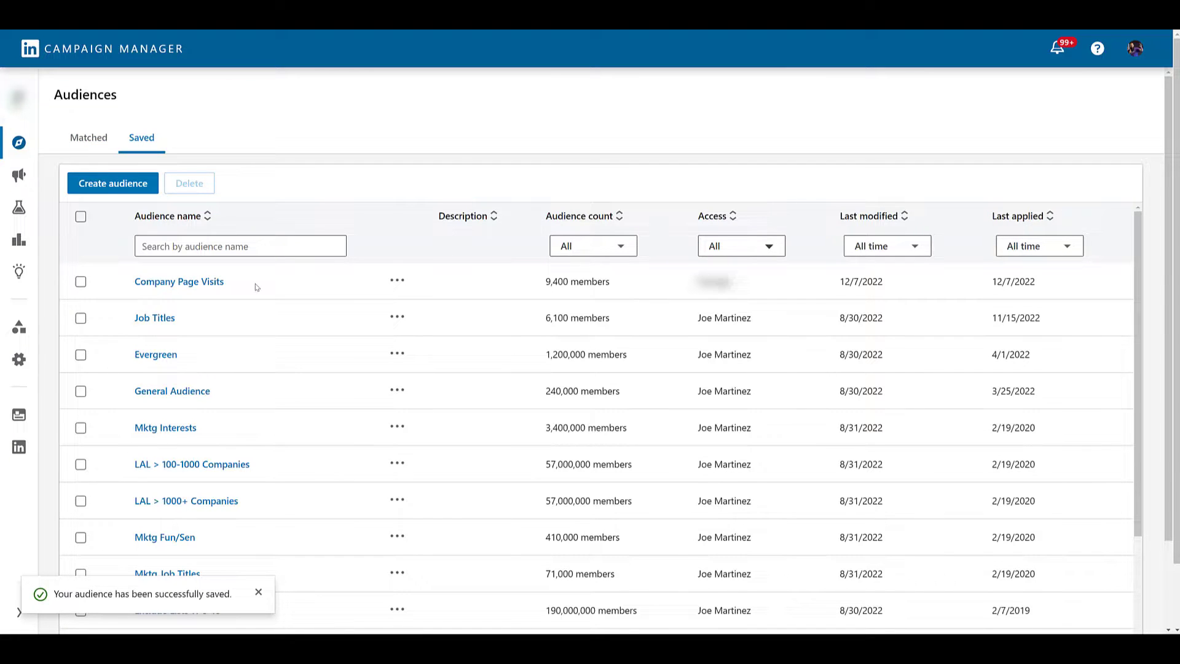